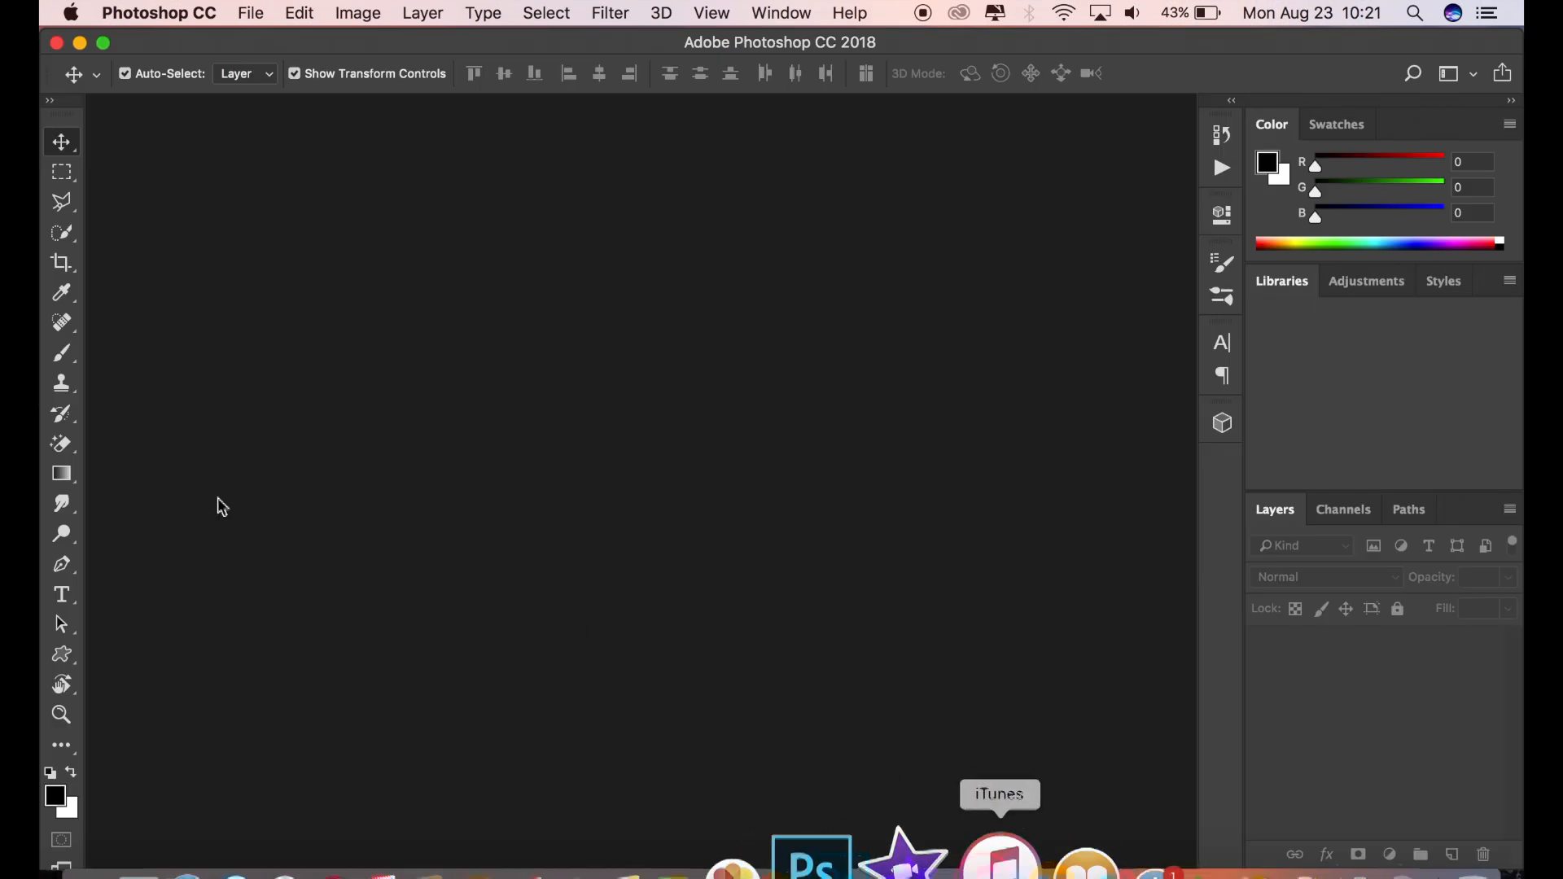
# Open the image IMG_0070.JPG from the Desktop folder
pyautogui.click(258, 14)
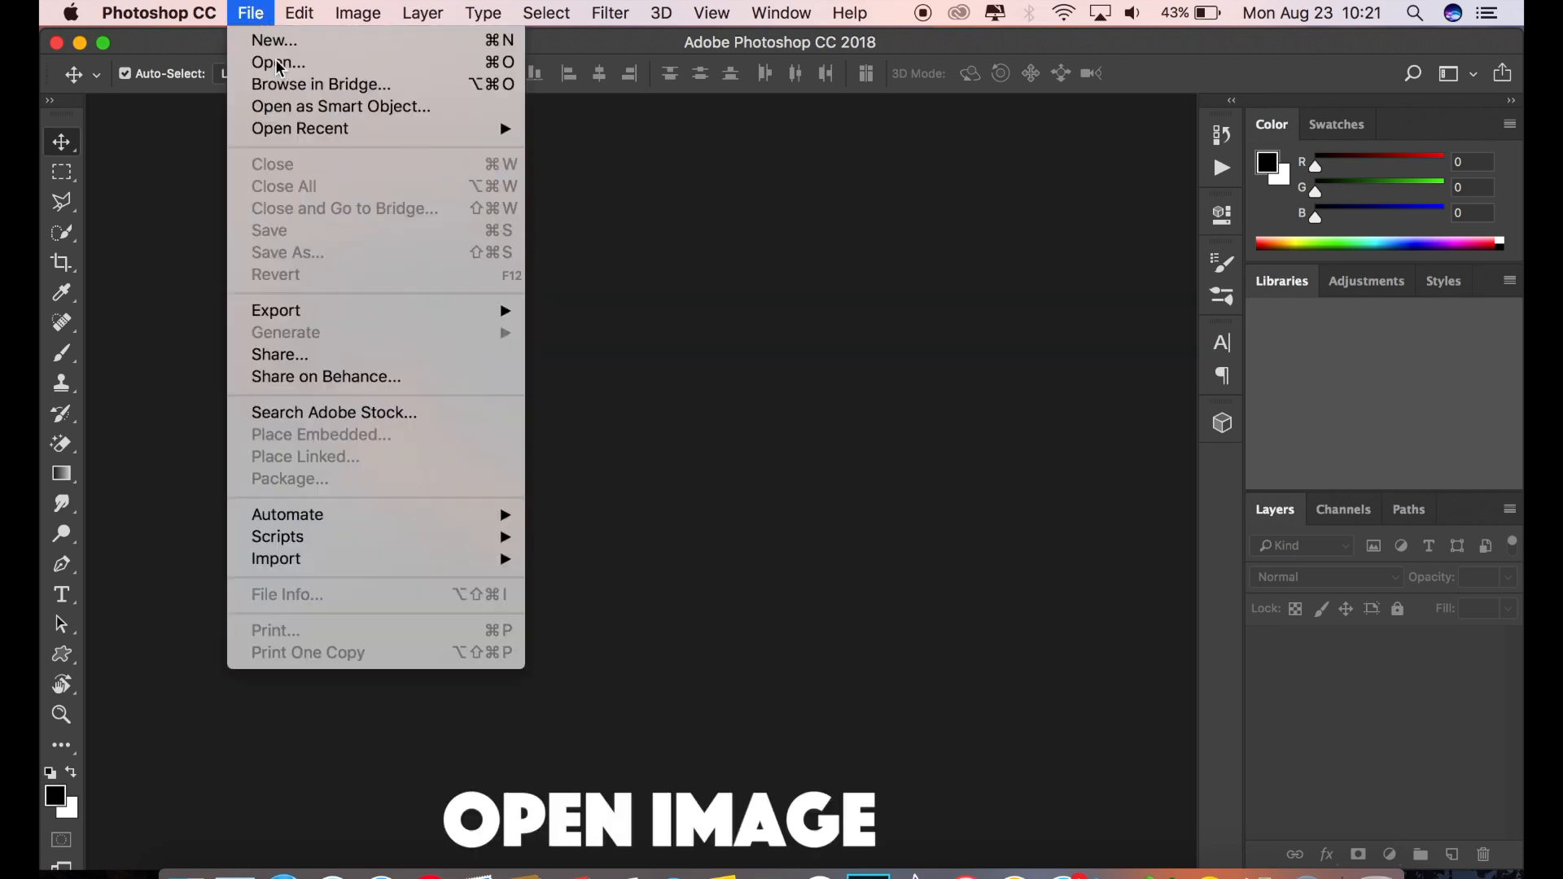
pyautogui.click(279, 63)
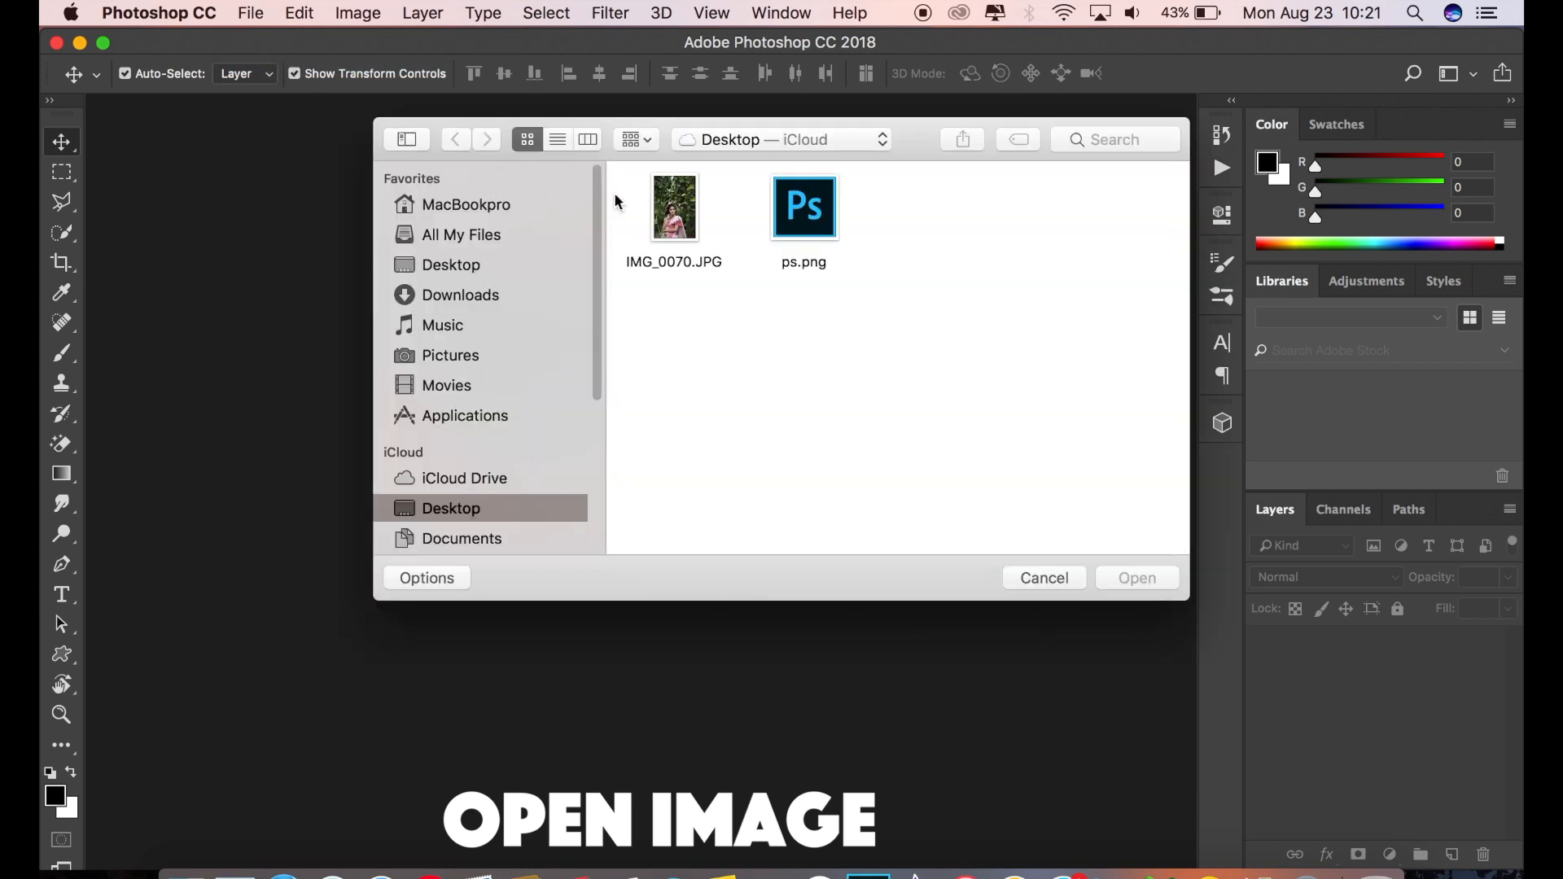
pyautogui.click(675, 207)
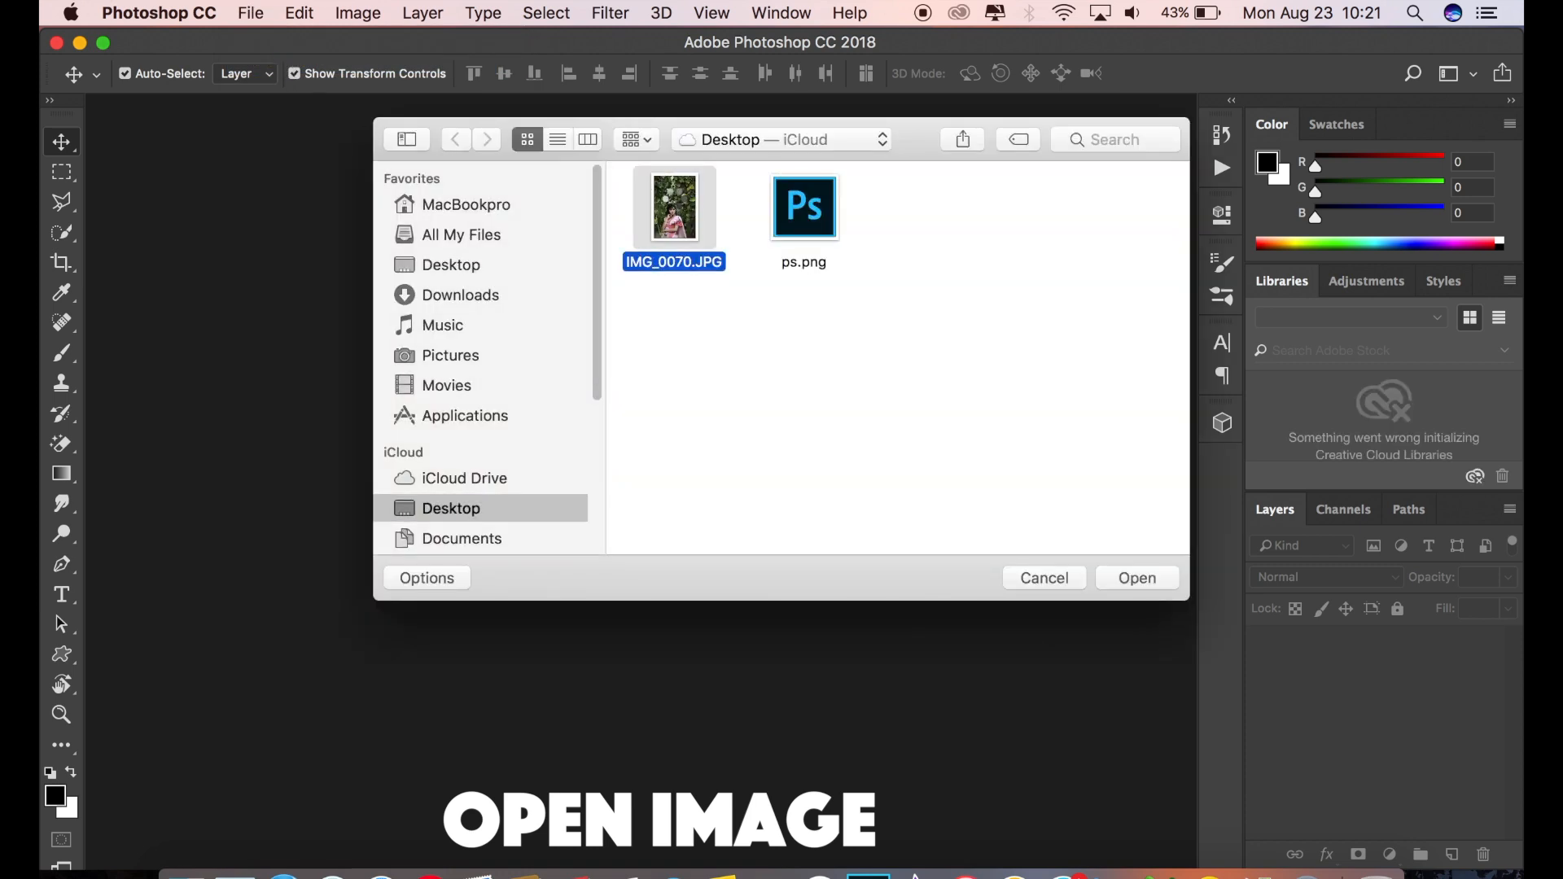
pyautogui.doubleClick(675, 207)
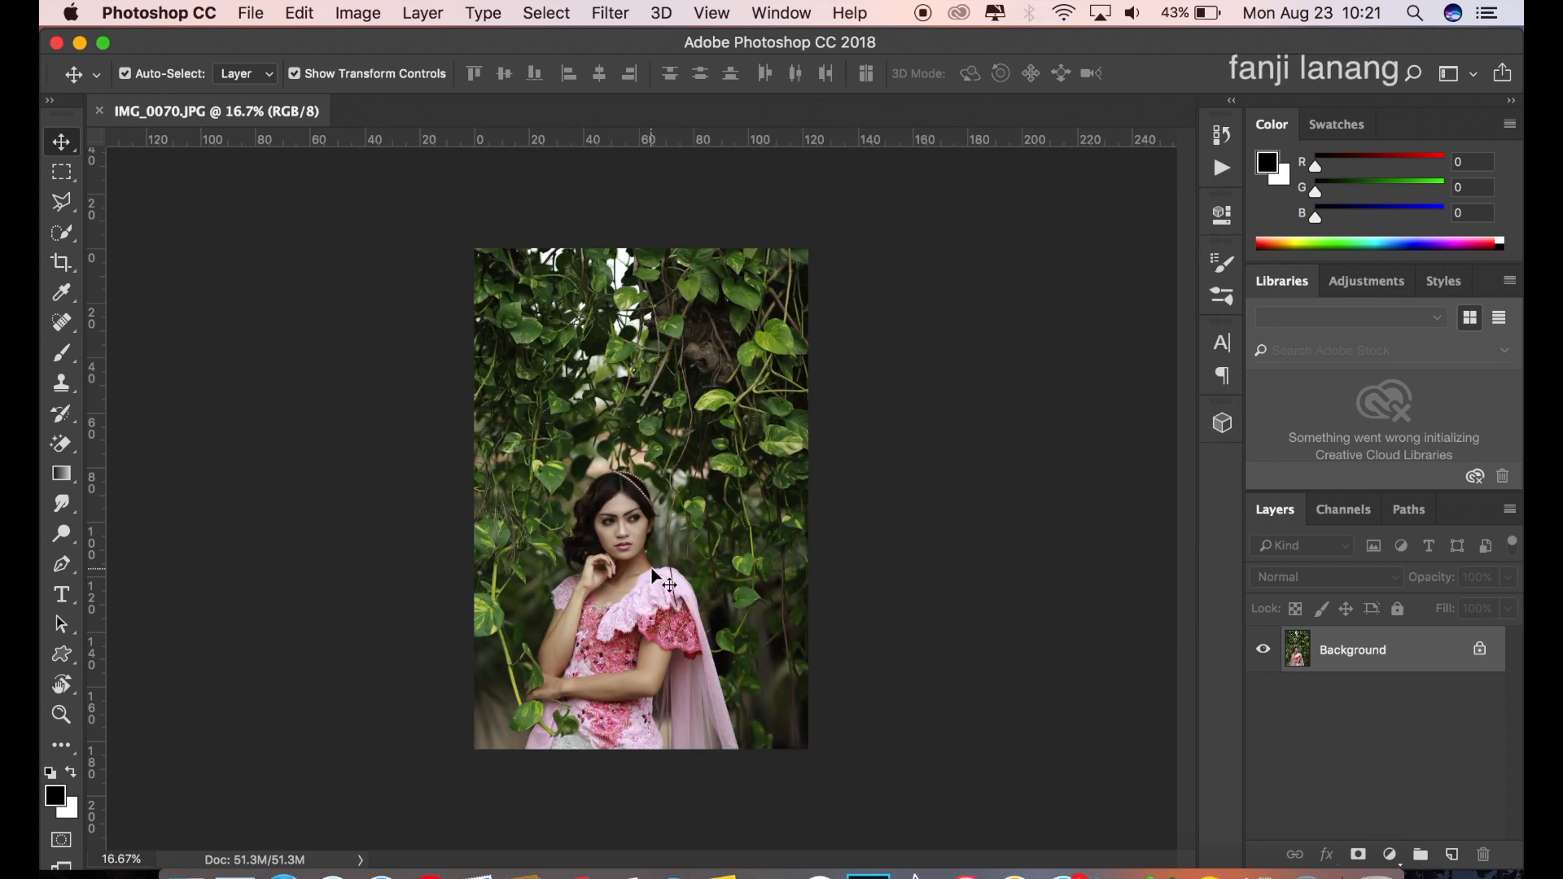
# Duplicate the Background layer and open the copy in the Camera Raw filter
pyautogui.moveTo(1384, 661); pyautogui.dragTo(1452, 853)
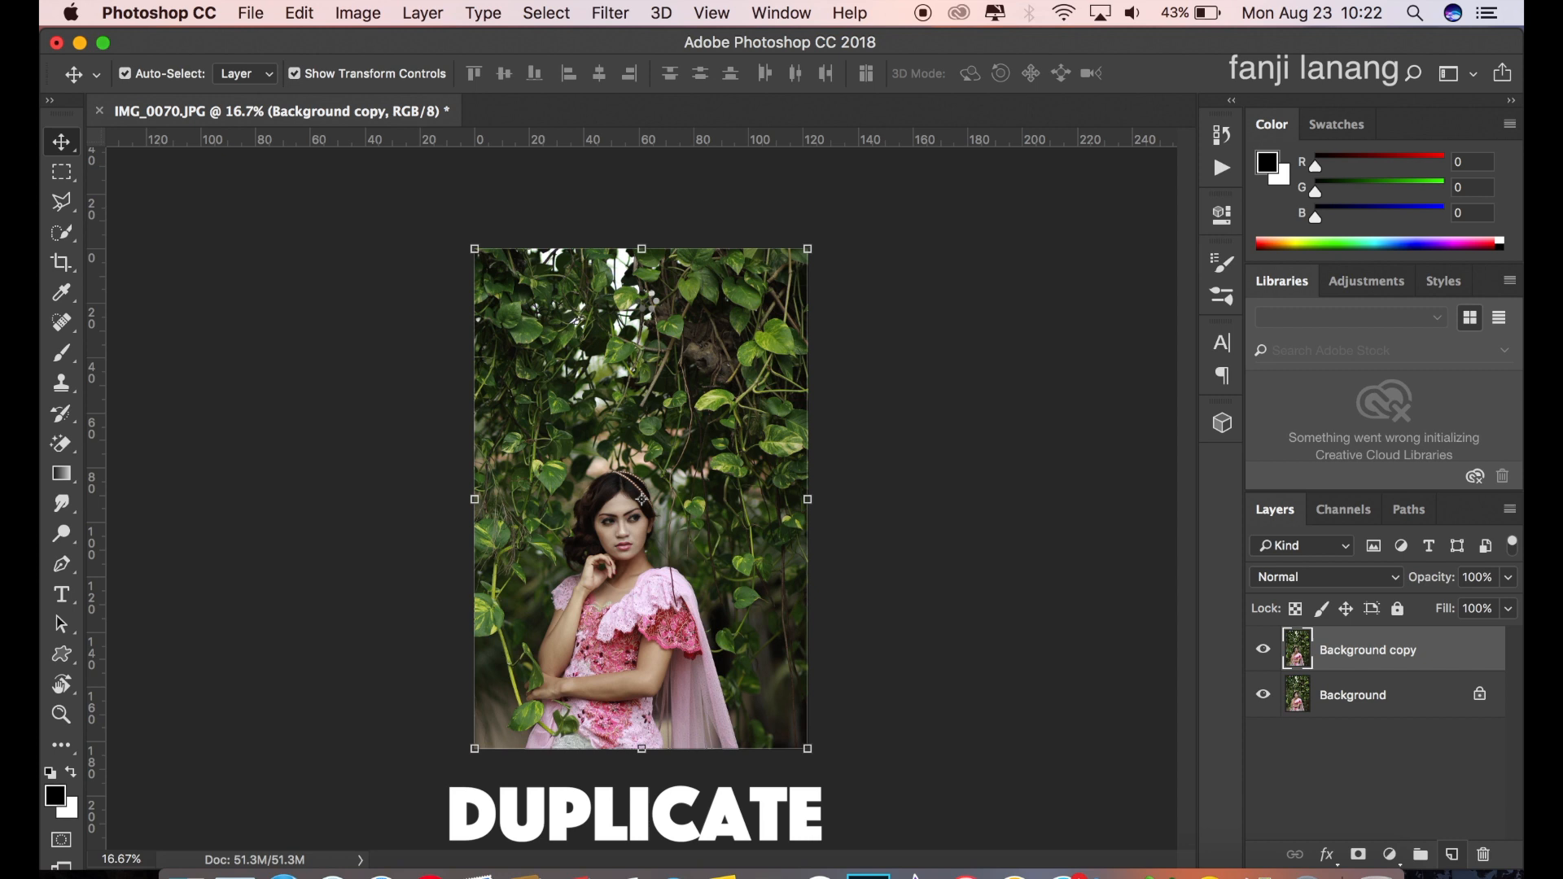
pyautogui.click(610, 13)
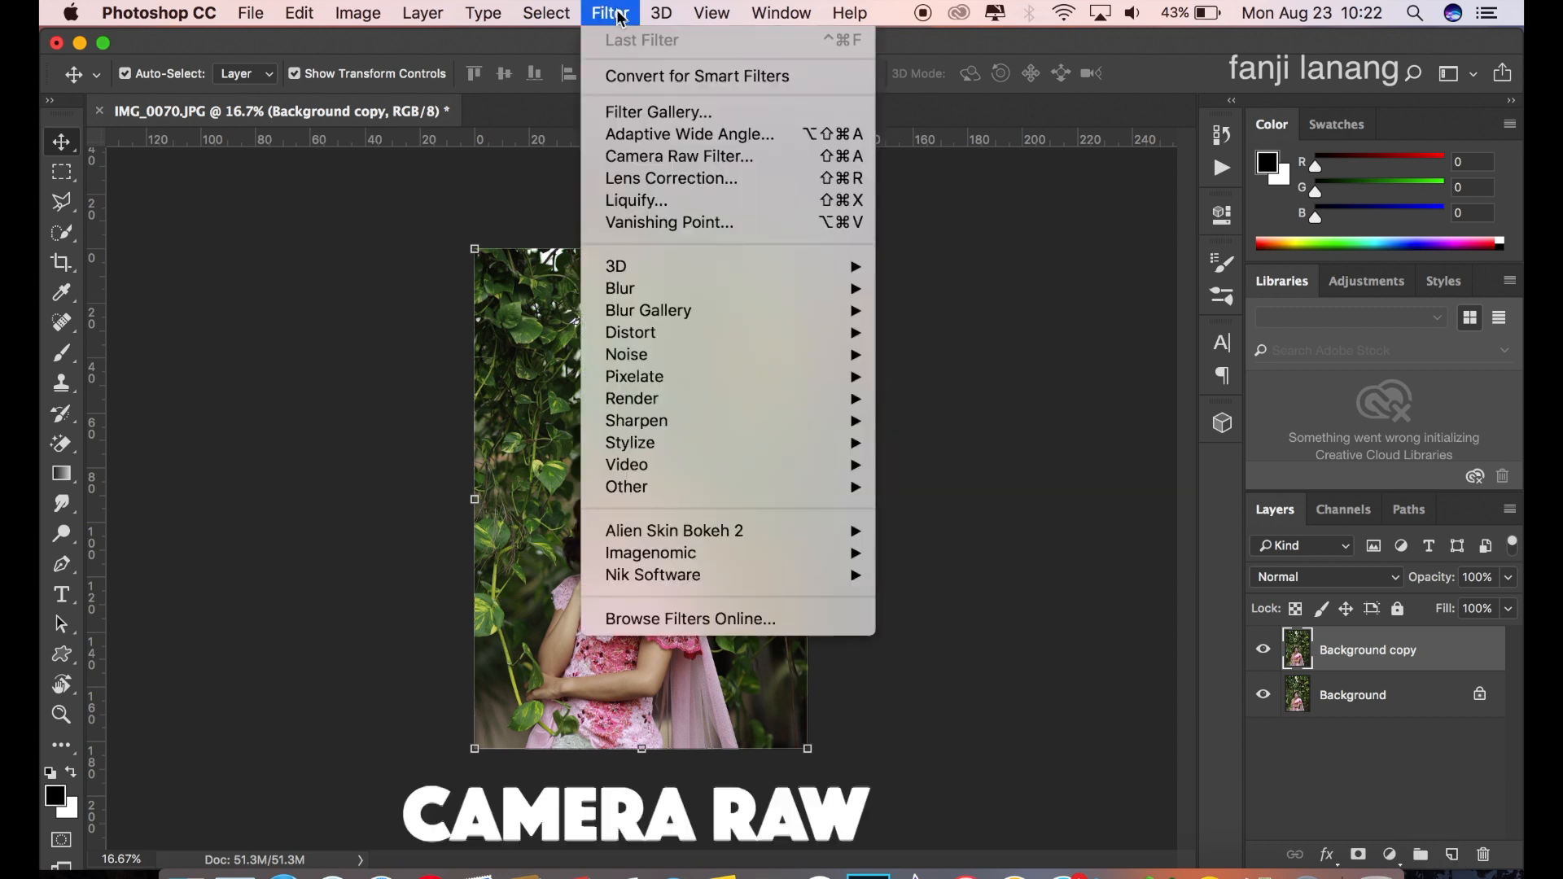
pyautogui.click(651, 155)
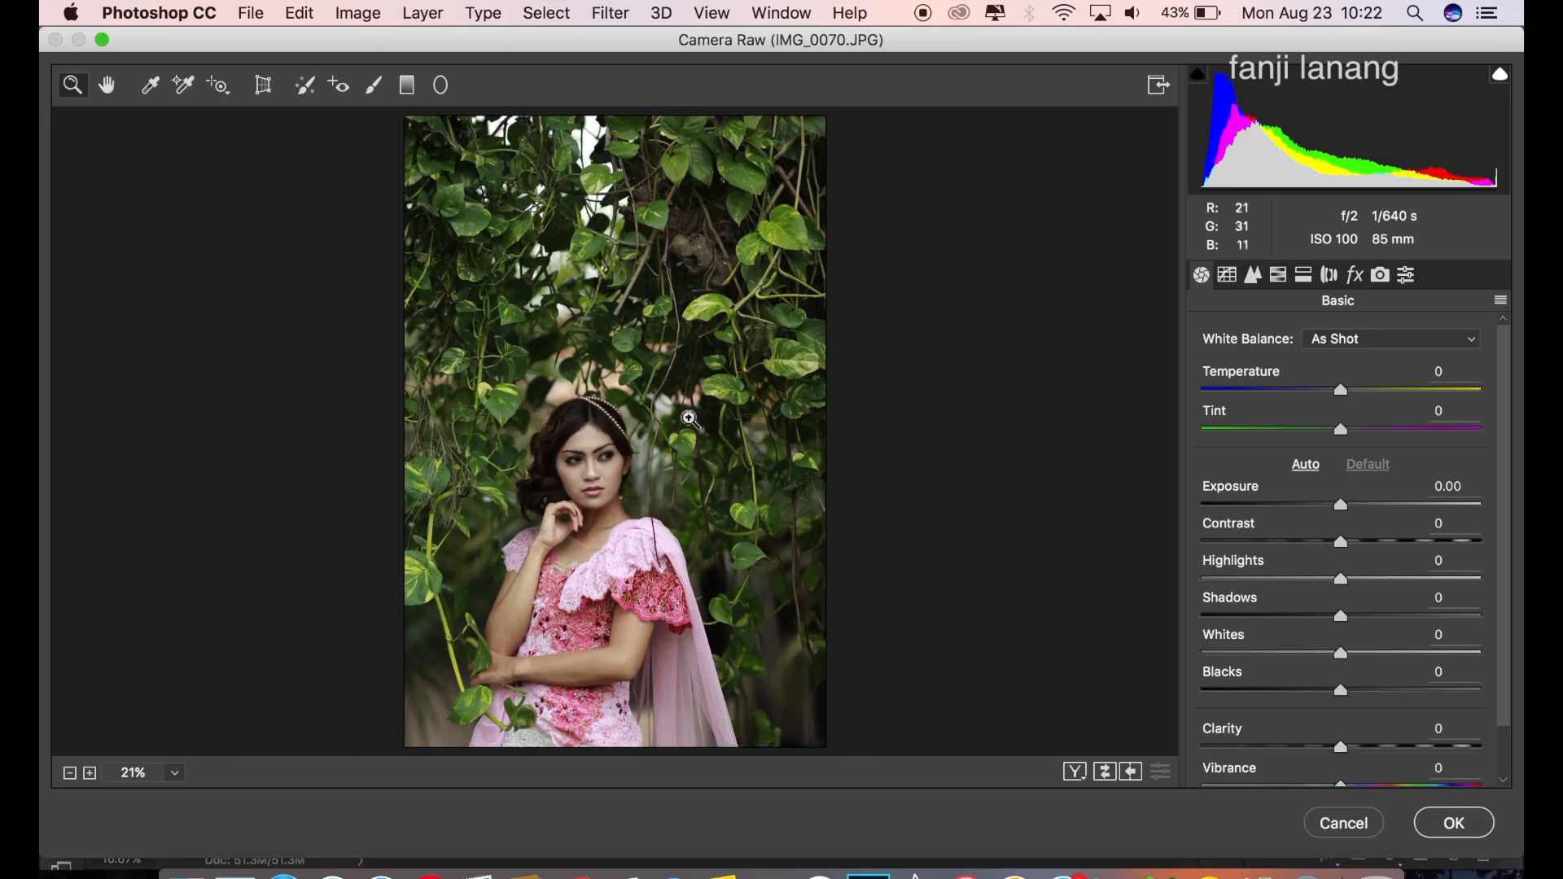
# Set the basic tones to Highlights -40, Shadows +45, Whites +15 and Blacks -35
pyautogui.moveTo(1280, 583); pyautogui.dragTo(1286, 583)
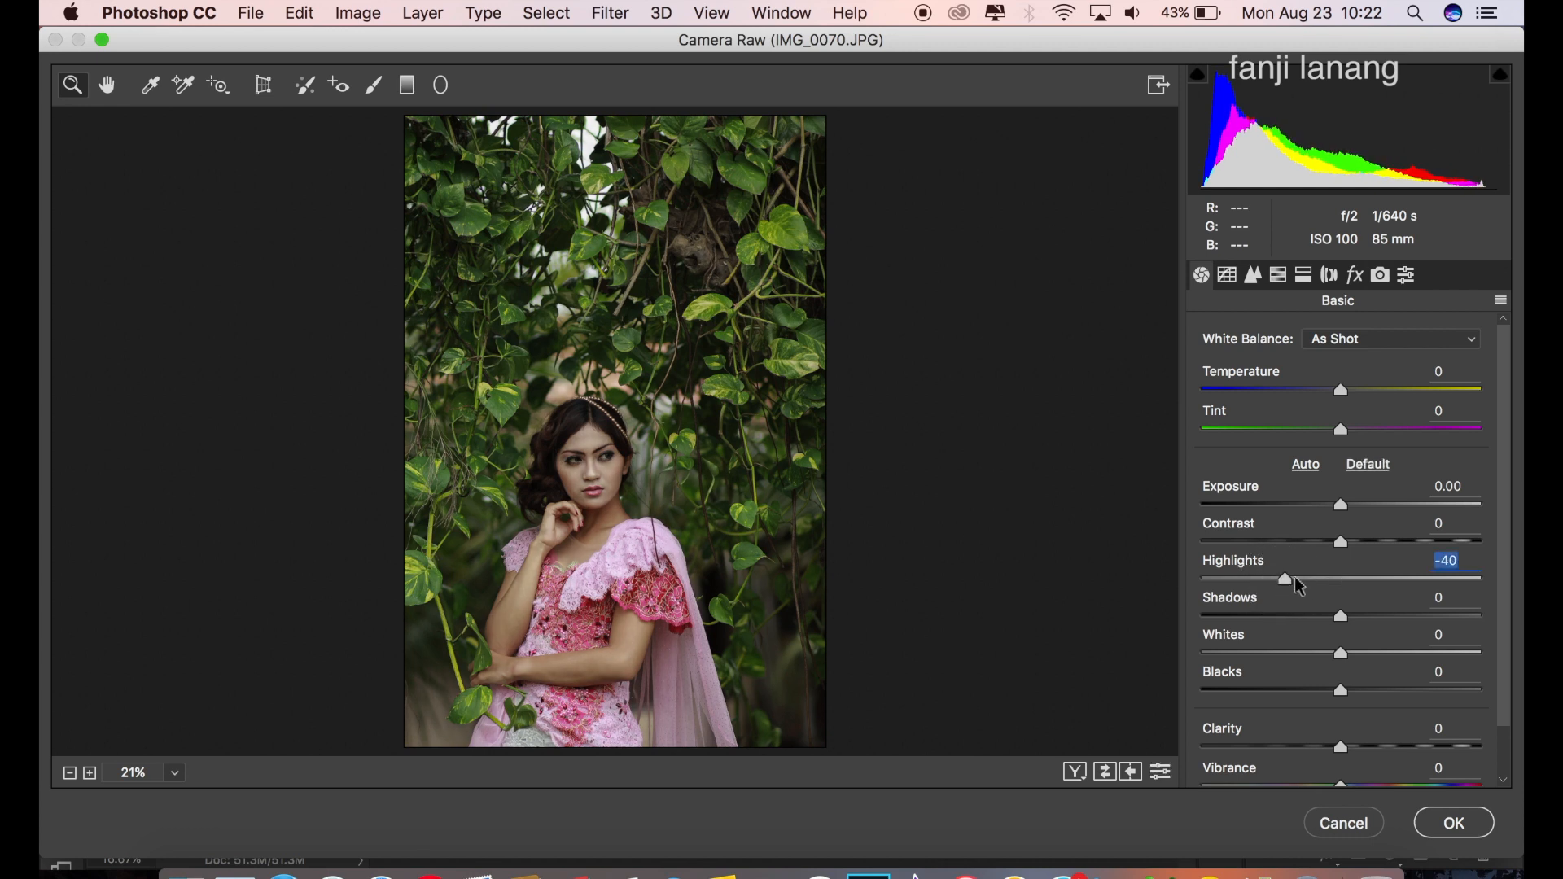
pyautogui.click(1405, 618)
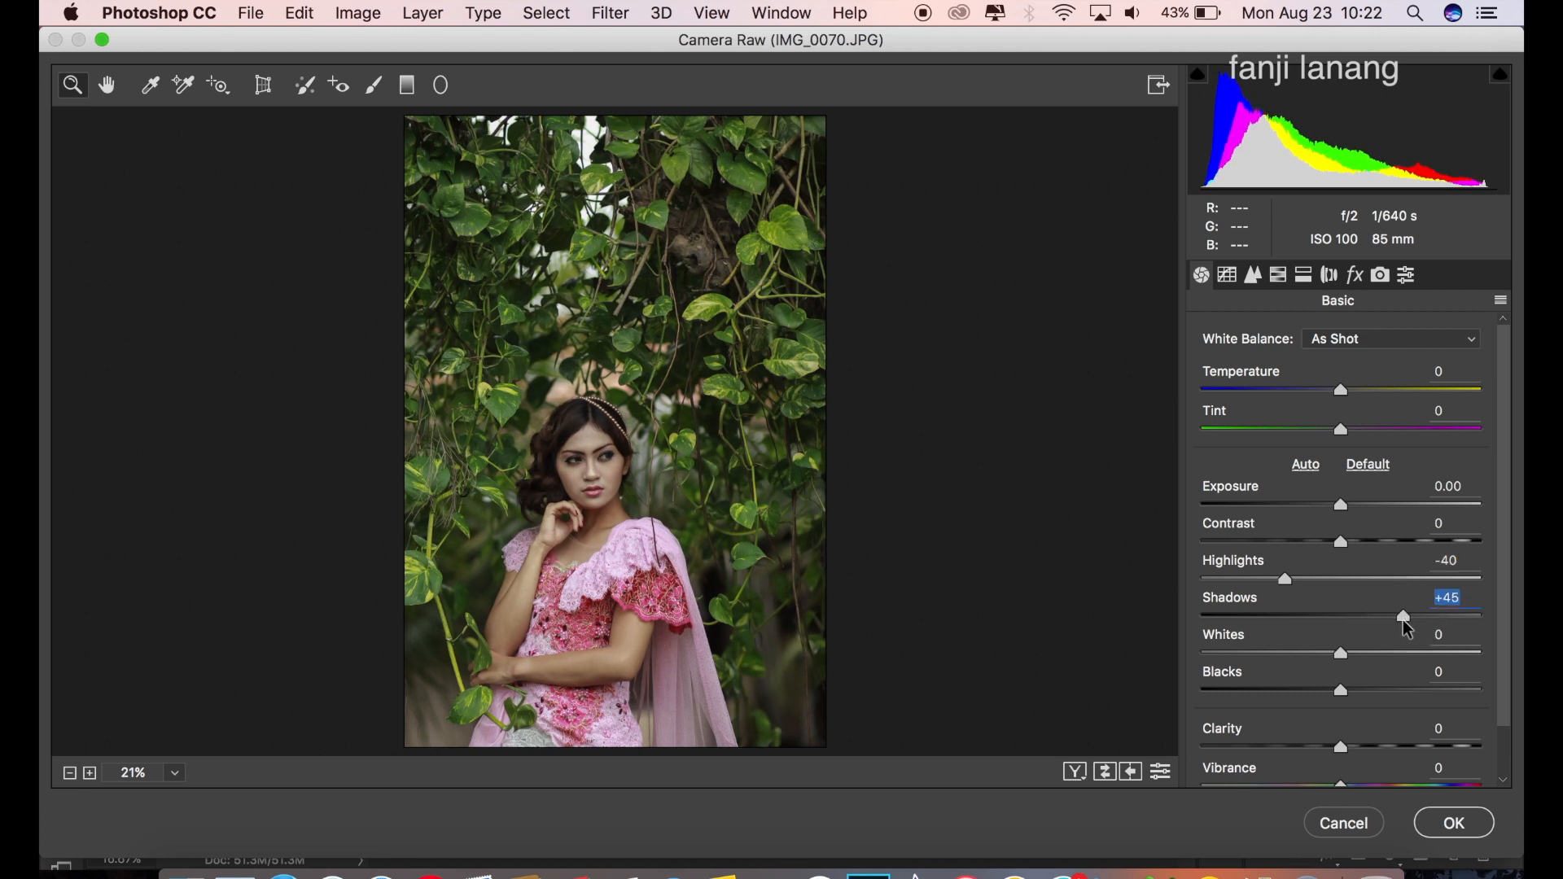
pyautogui.click(1364, 656)
pyautogui.moveTo(1368, 664); pyautogui.dragTo(1365, 669)
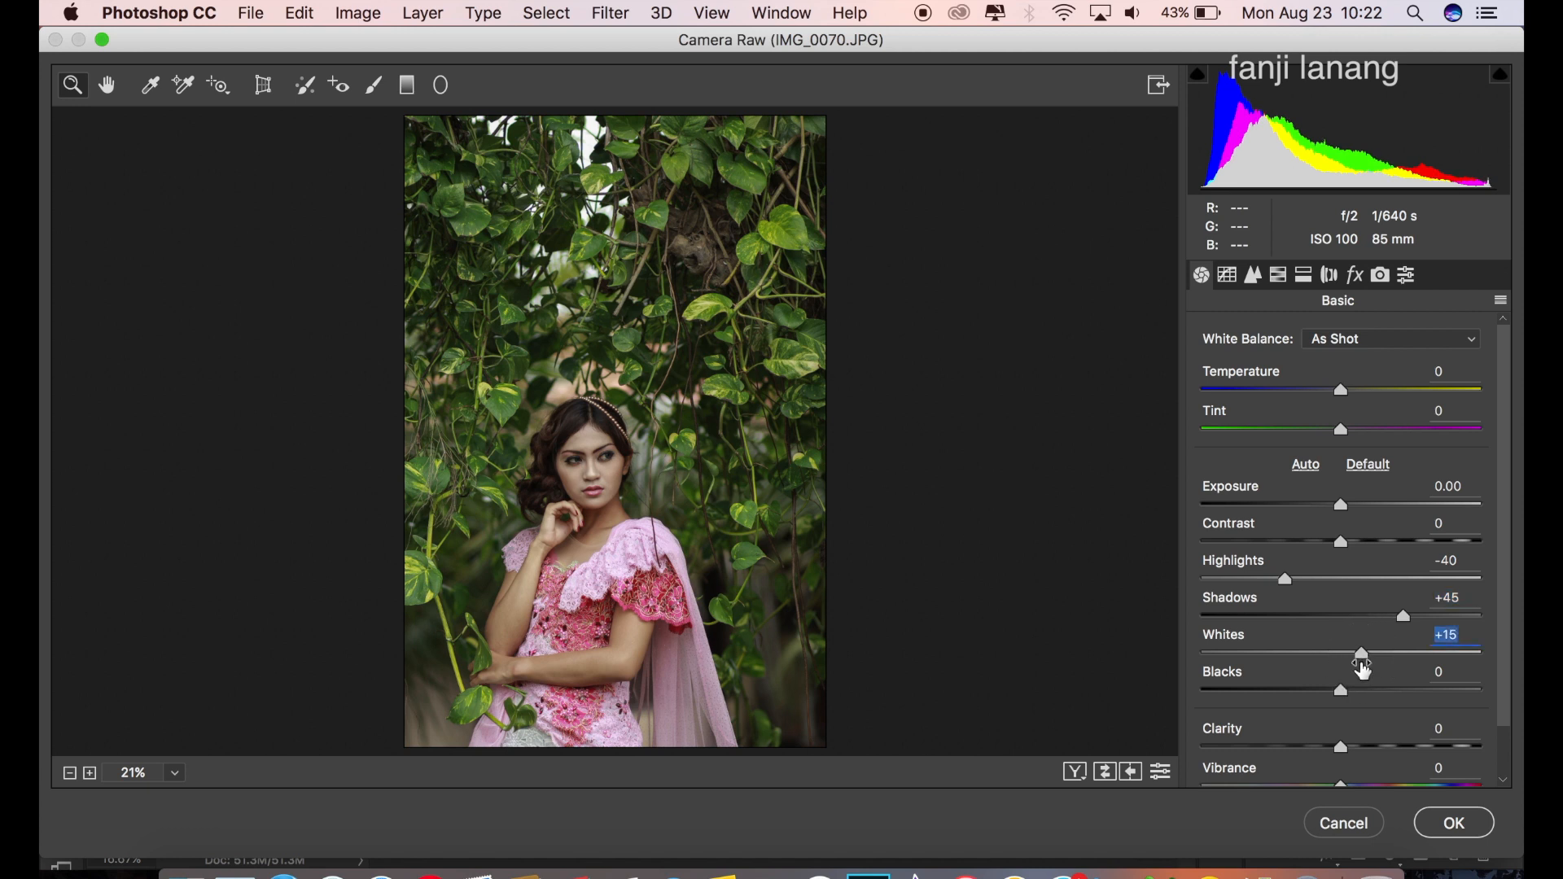
pyautogui.moveTo(1312, 694); pyautogui.dragTo(1298, 709)
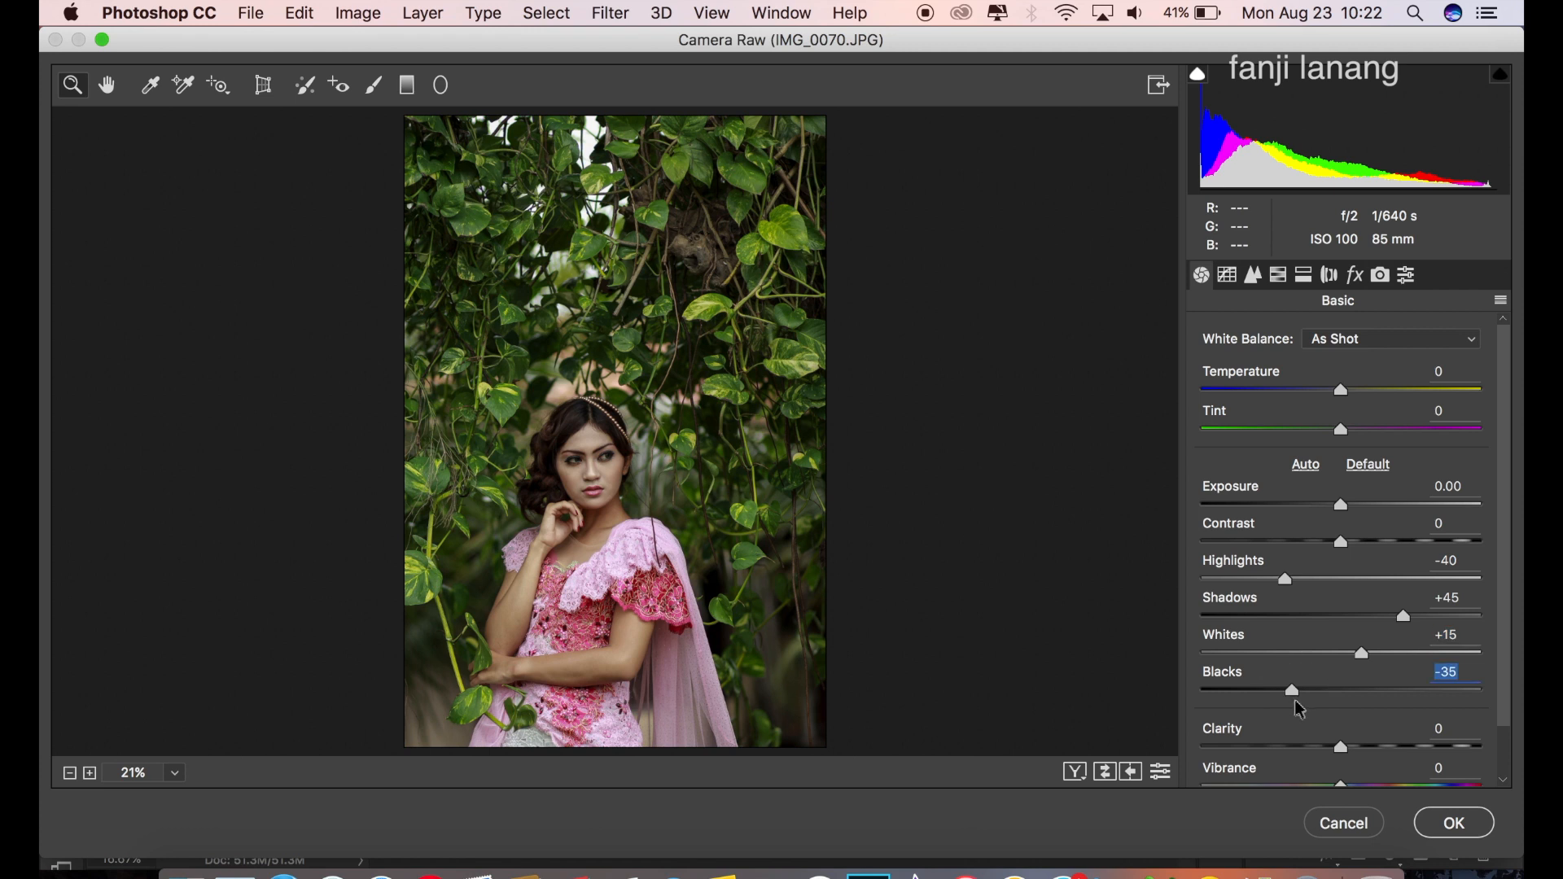
# Set the photo's Vibrance to -25 and Saturation to +5 in the basic adjustments
pyautogui.scroll(-3, 1506, 663)
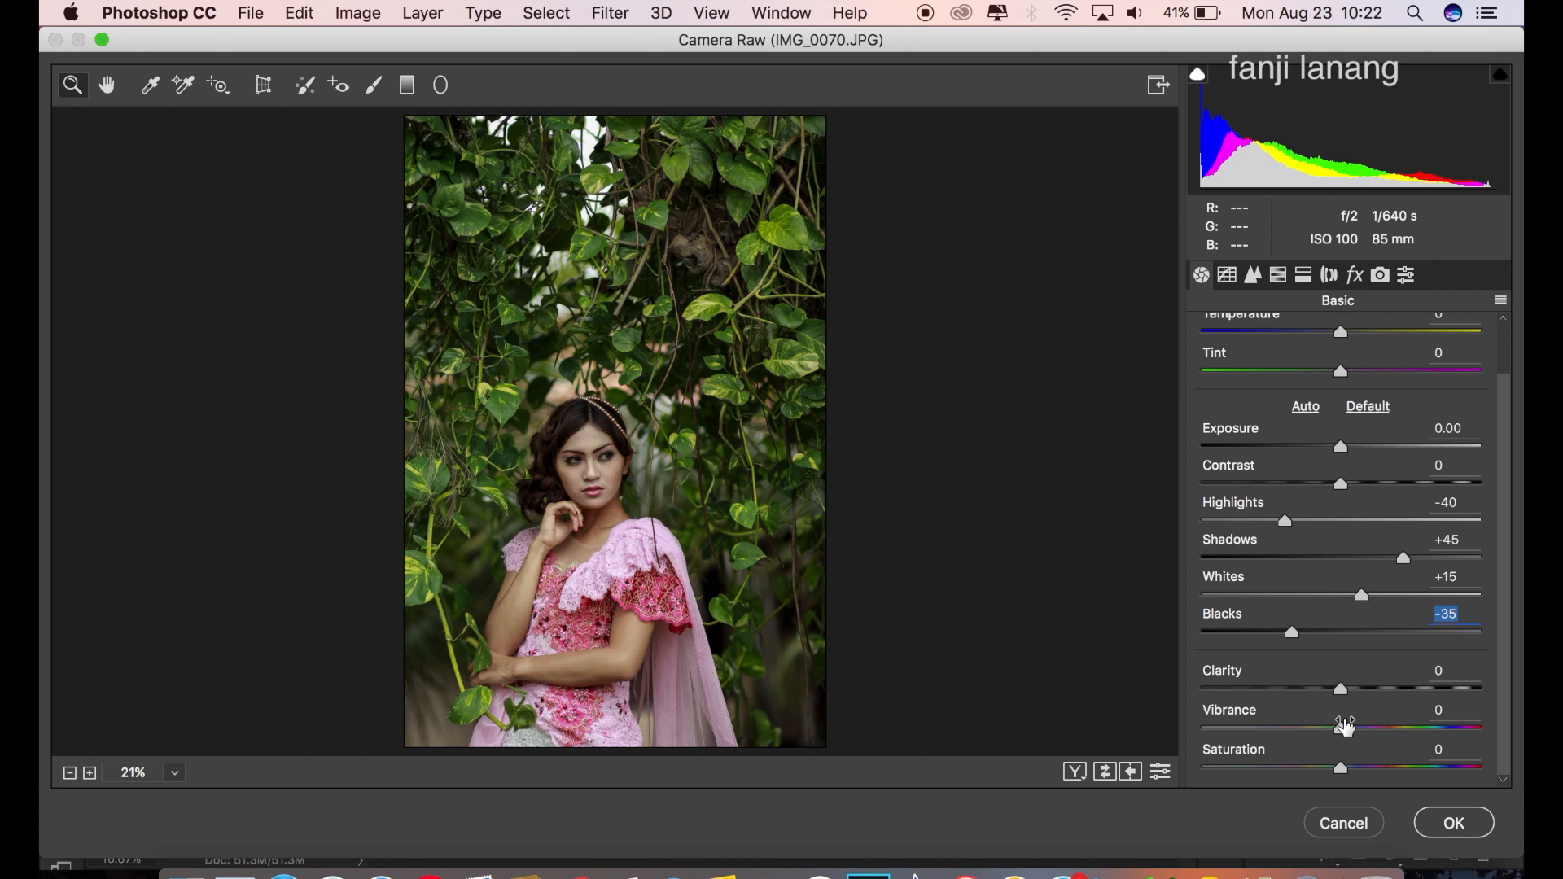
pyautogui.moveTo(1333, 735); pyautogui.dragTo(1312, 738)
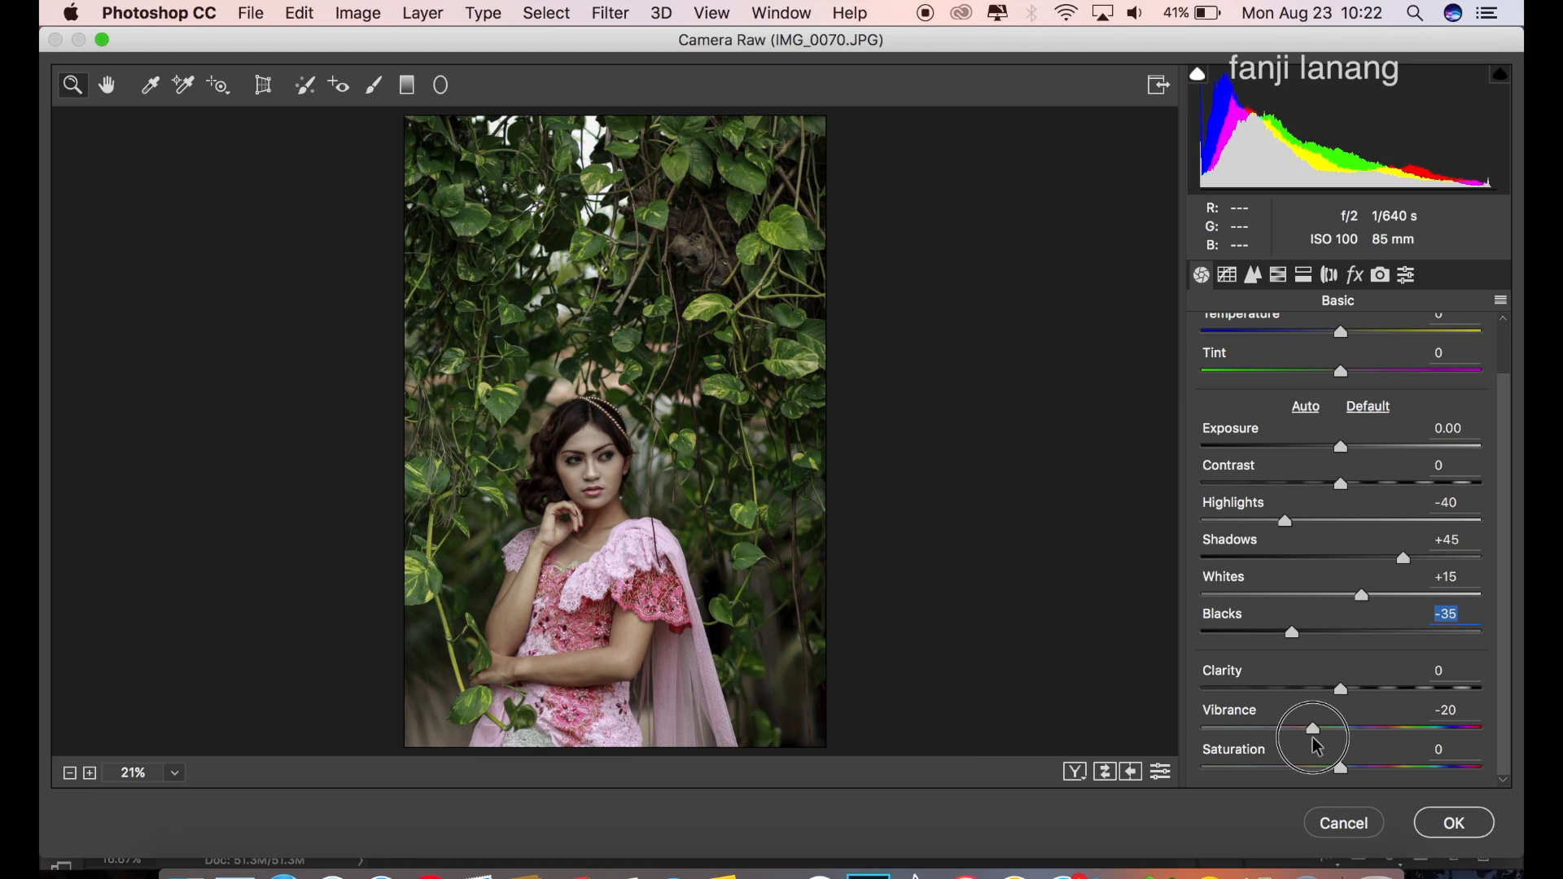
pyautogui.moveTo(1312, 738); pyautogui.dragTo(1360, 783)
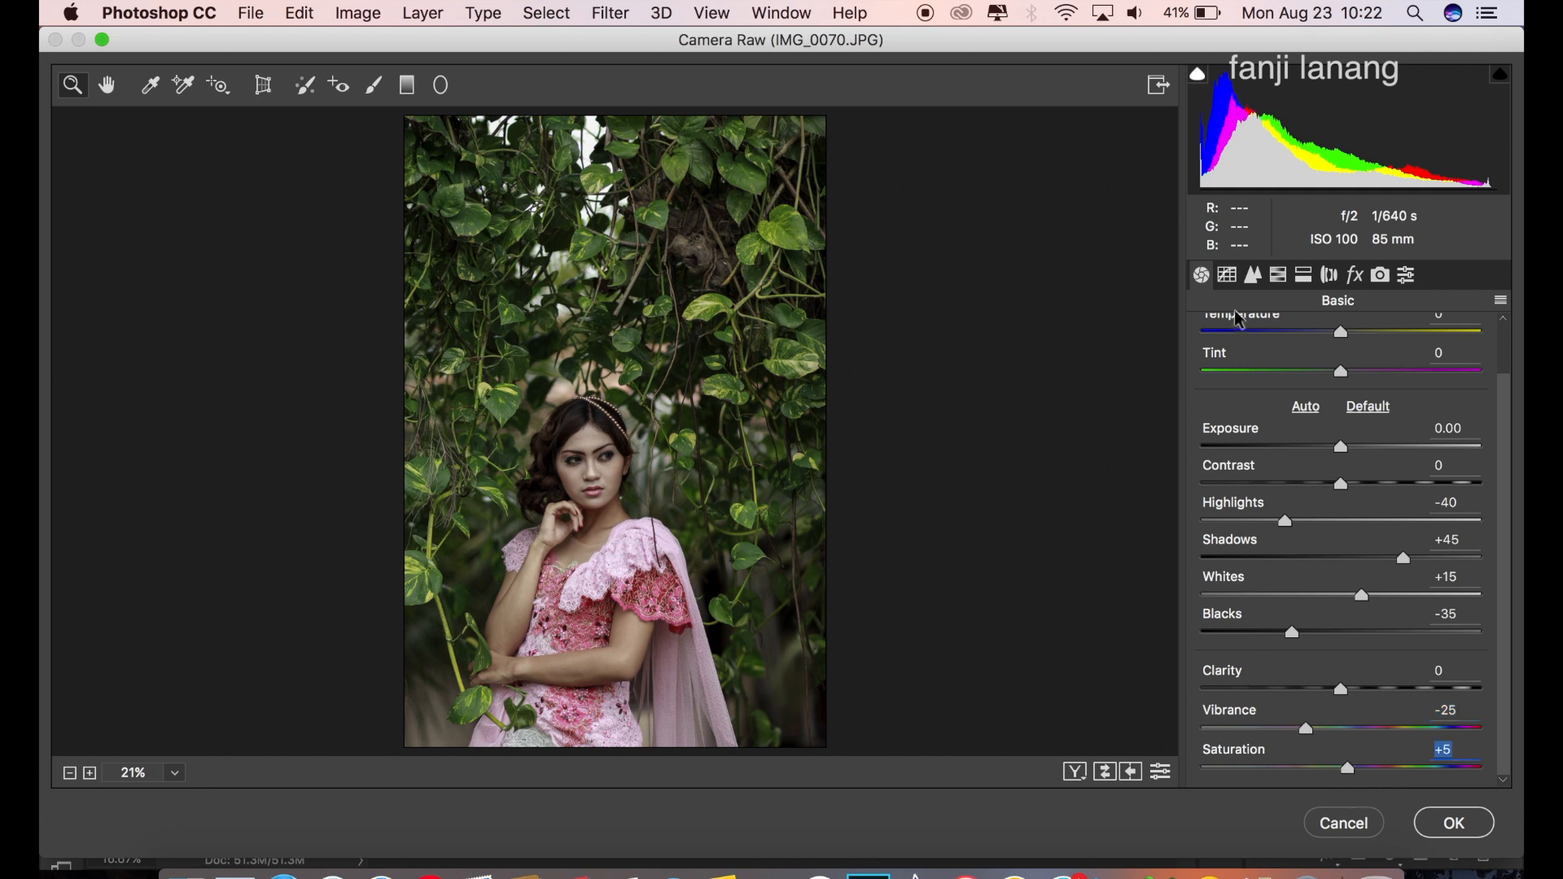
# Shape the RGB point tone curve into an S with points at input 64, output 51 and input 192, output 205
pyautogui.click(1227, 277)
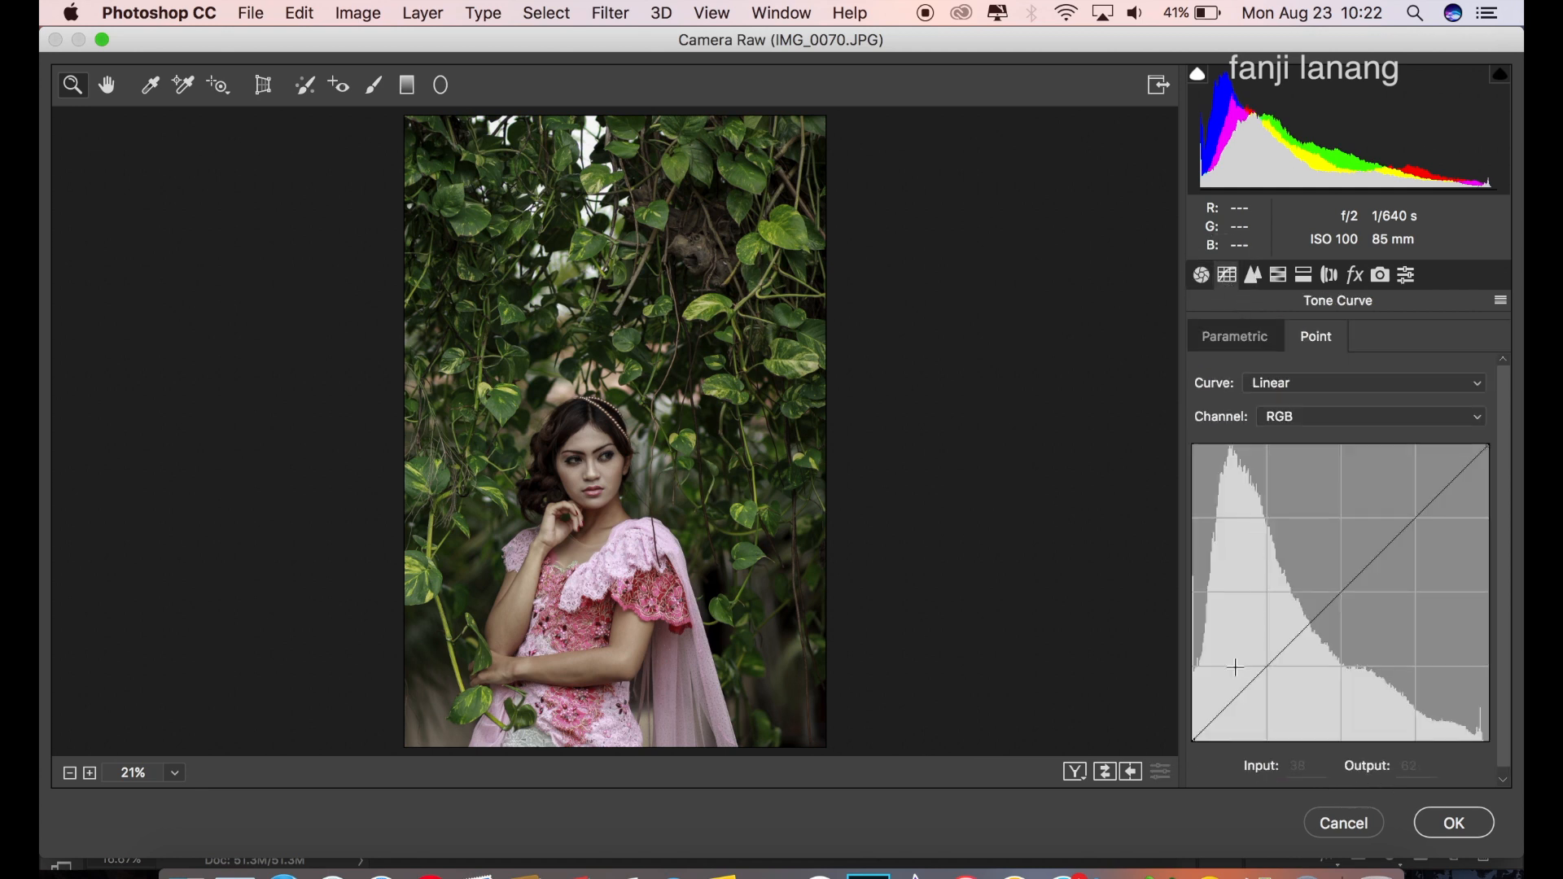
pyautogui.moveTo(1268, 667); pyautogui.dragTo(1270, 688)
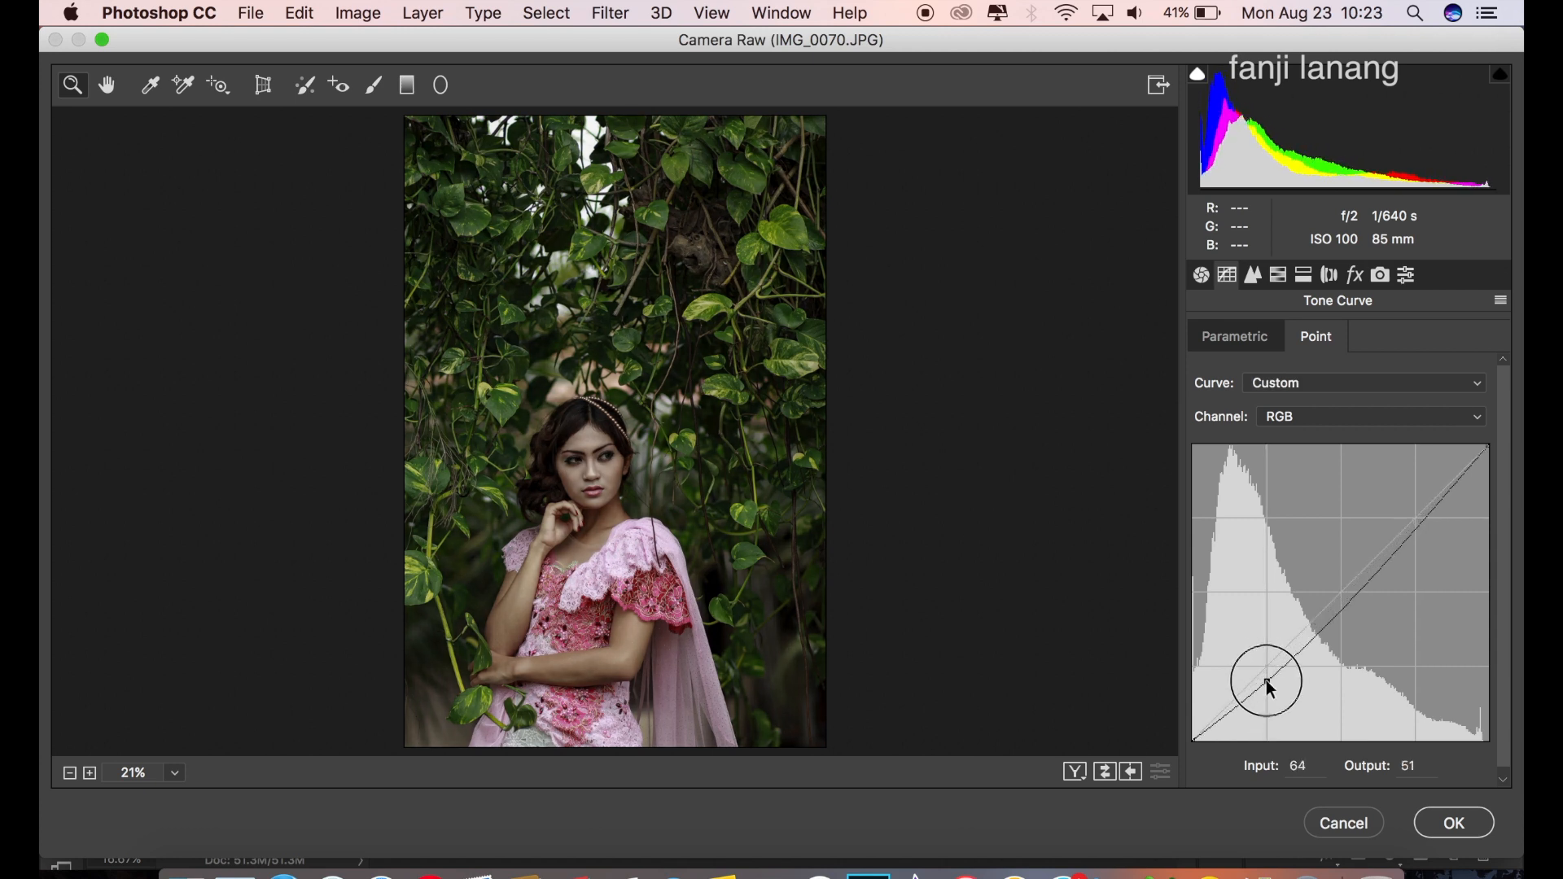
pyautogui.moveTo(1413, 523); pyautogui.dragTo(1413, 502)
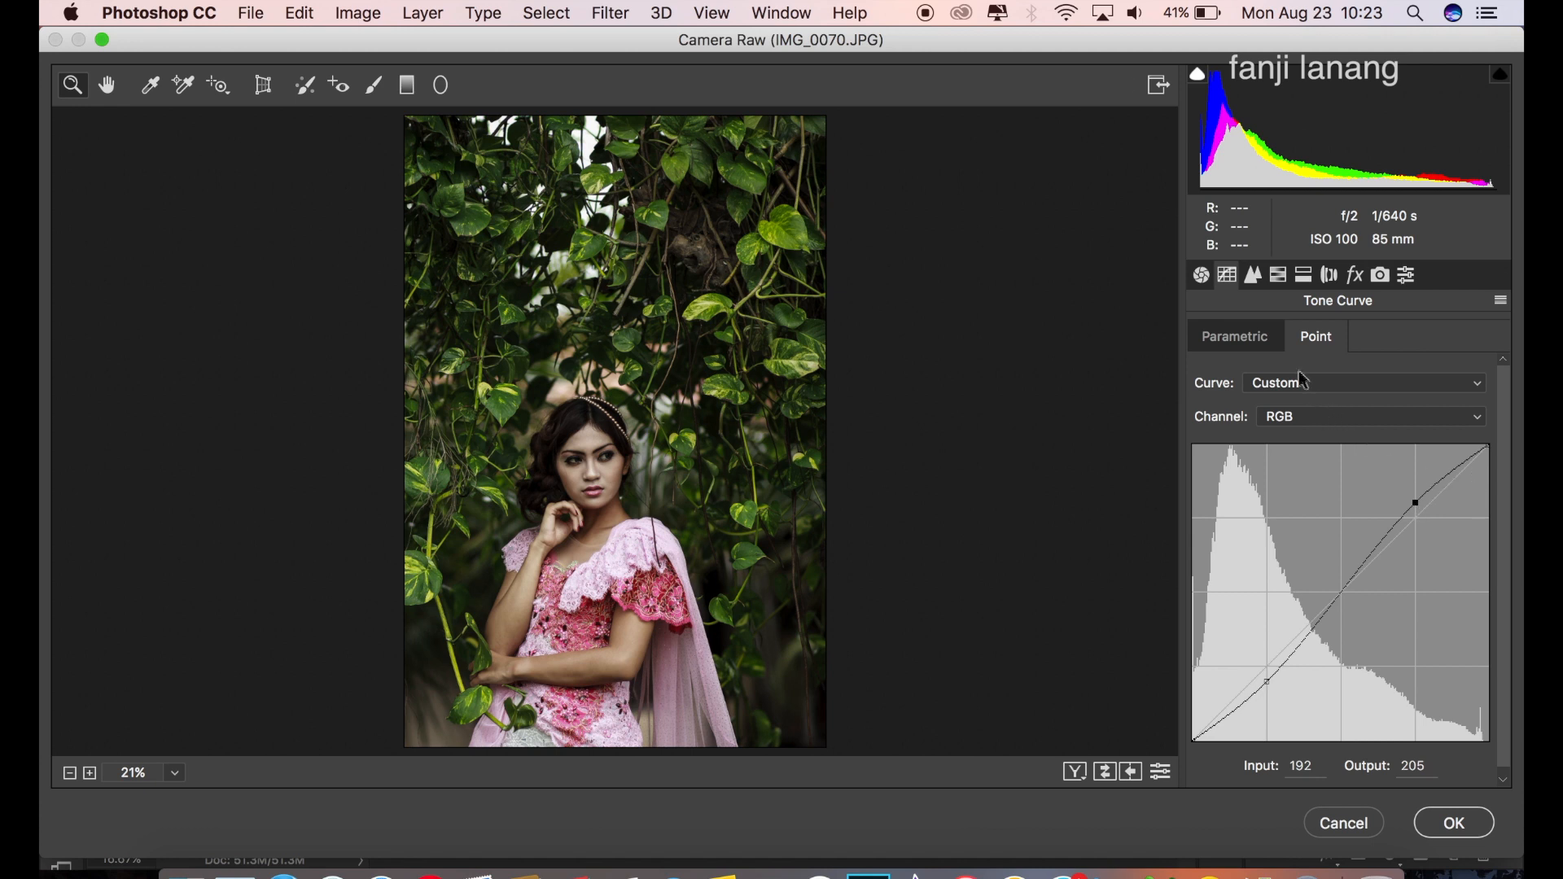
# Set the HSL hues to Oranges -10, Yellows +30, Greens +30 and Aquas +100
pyautogui.click(1252, 278)
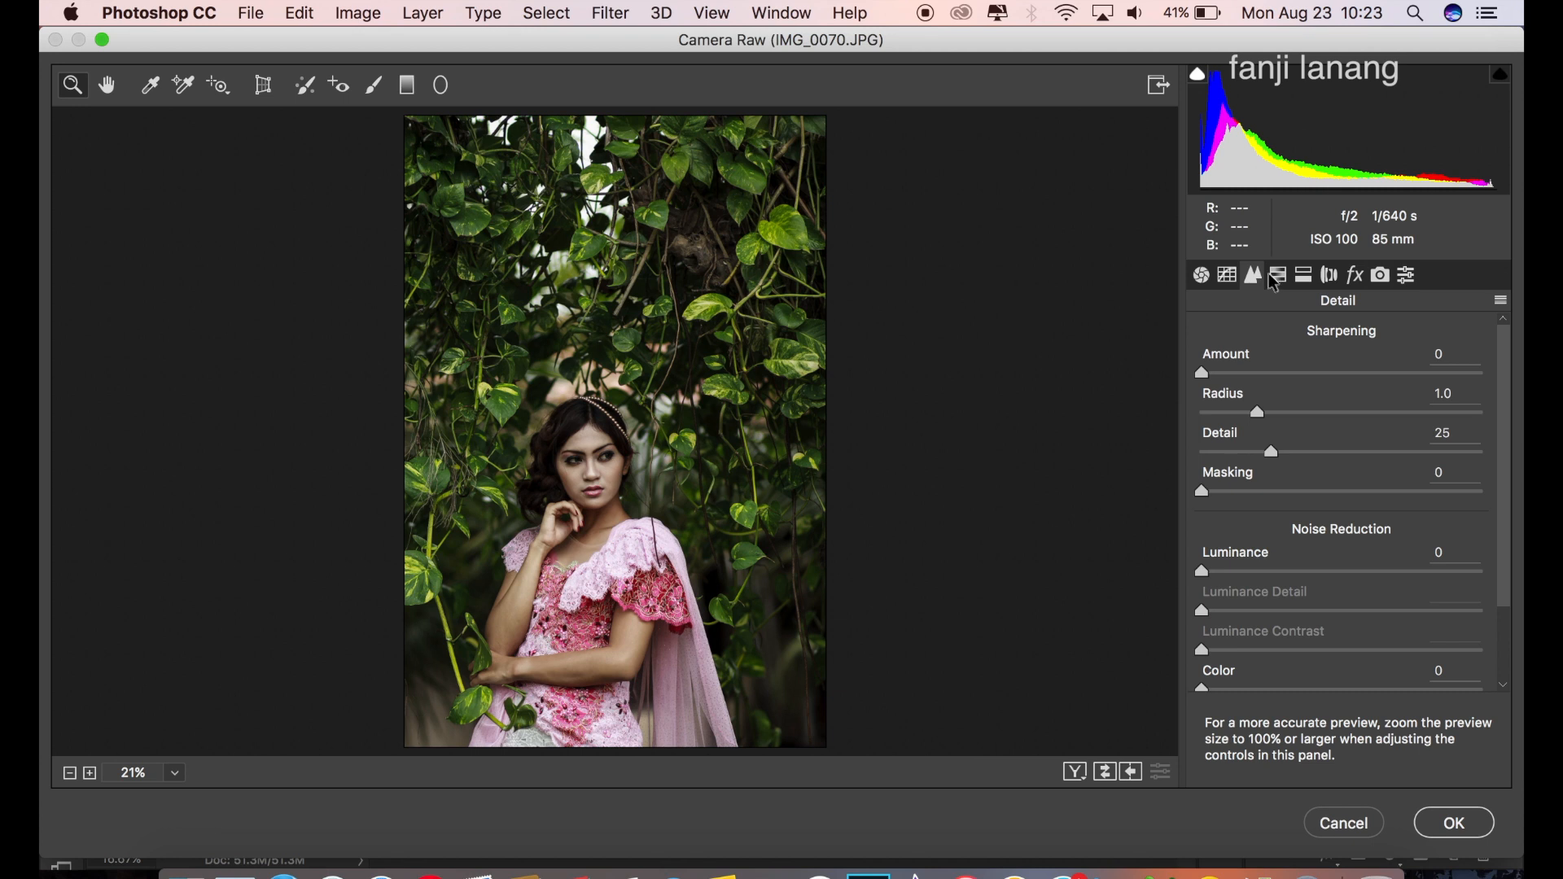
pyautogui.click(1275, 280)
pyautogui.click(1215, 377)
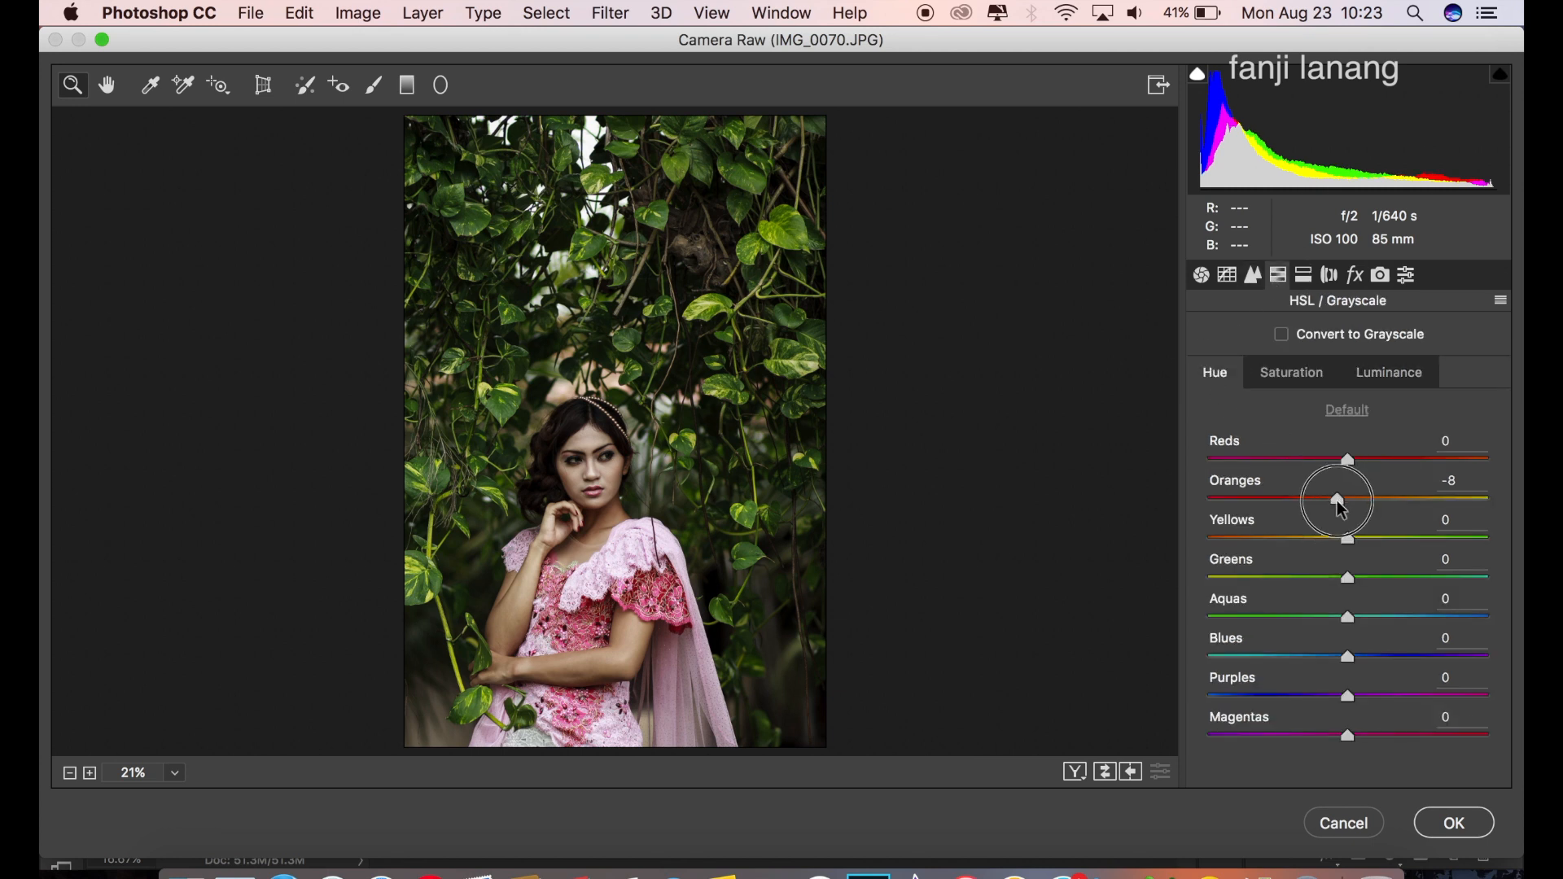
pyautogui.moveTo(1334, 501); pyautogui.dragTo(1333, 505)
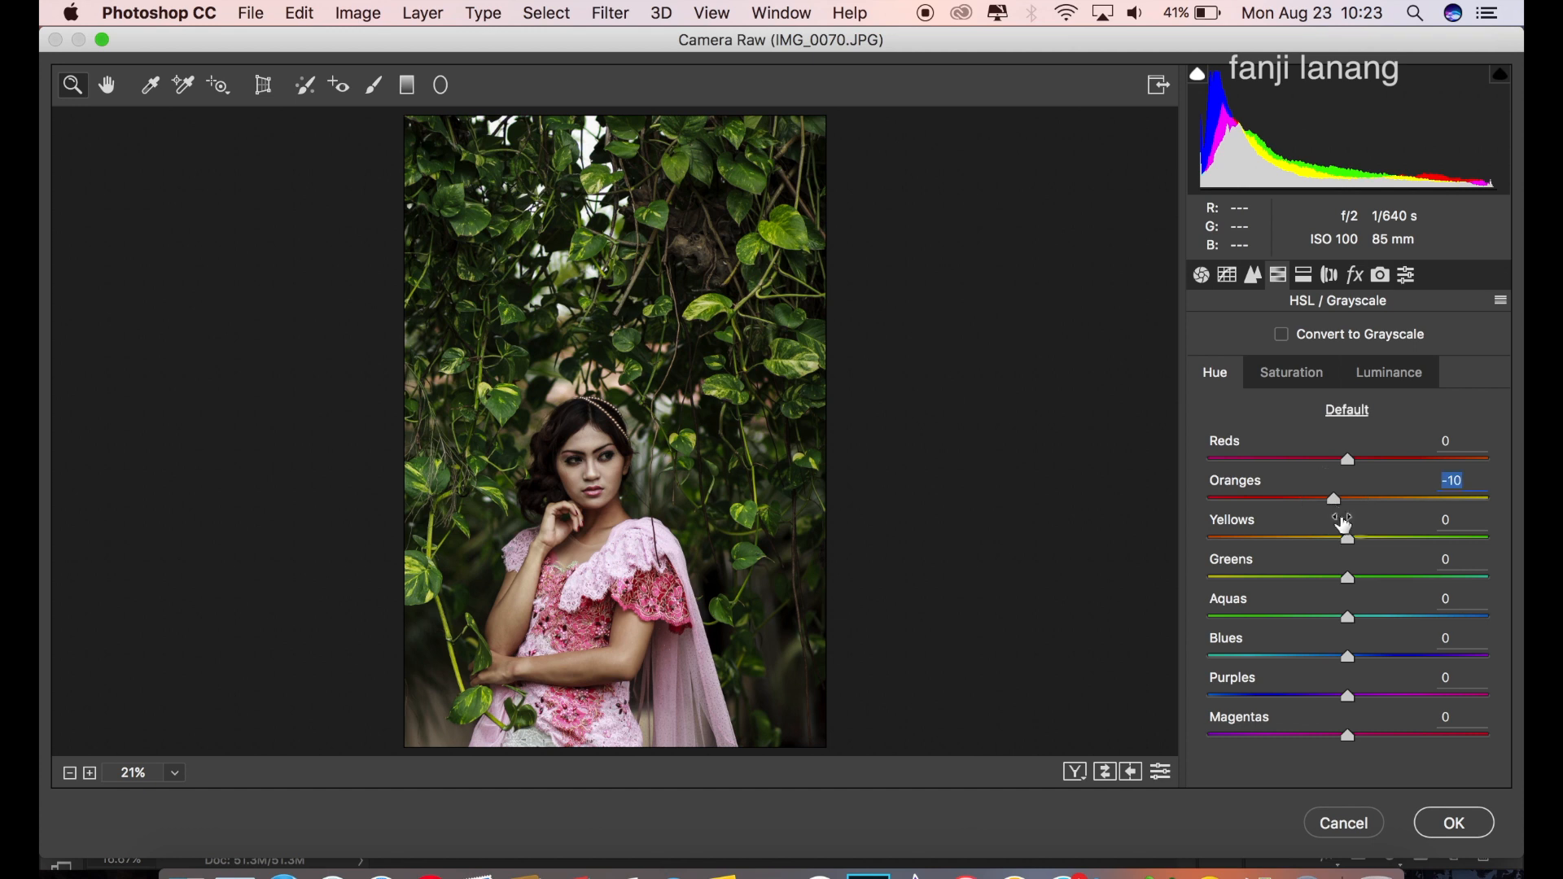
pyautogui.click(1391, 538)
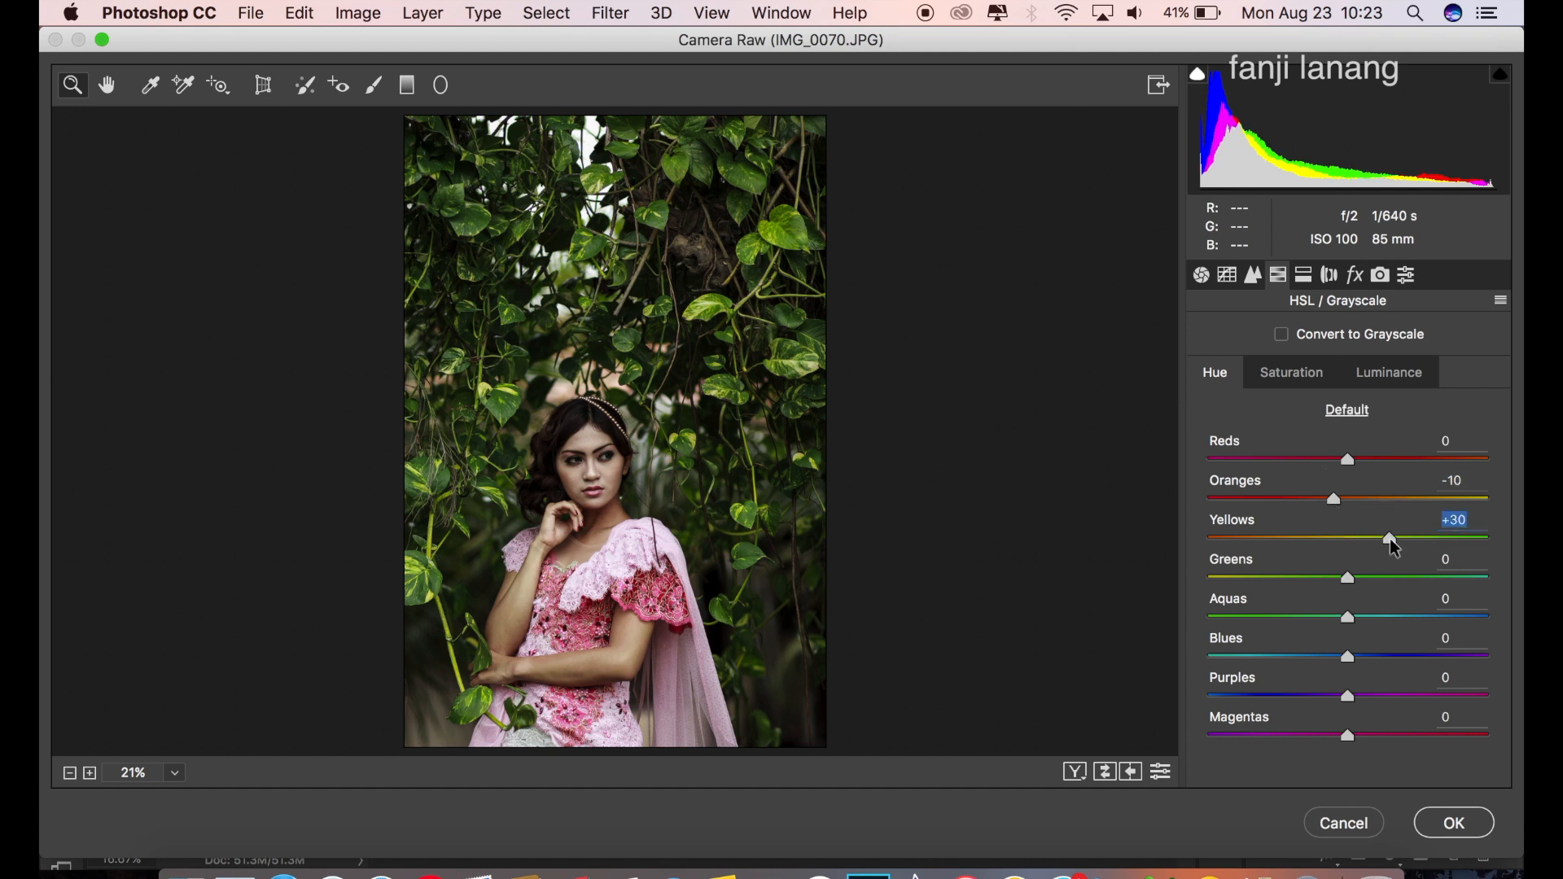
pyautogui.click(1392, 579)
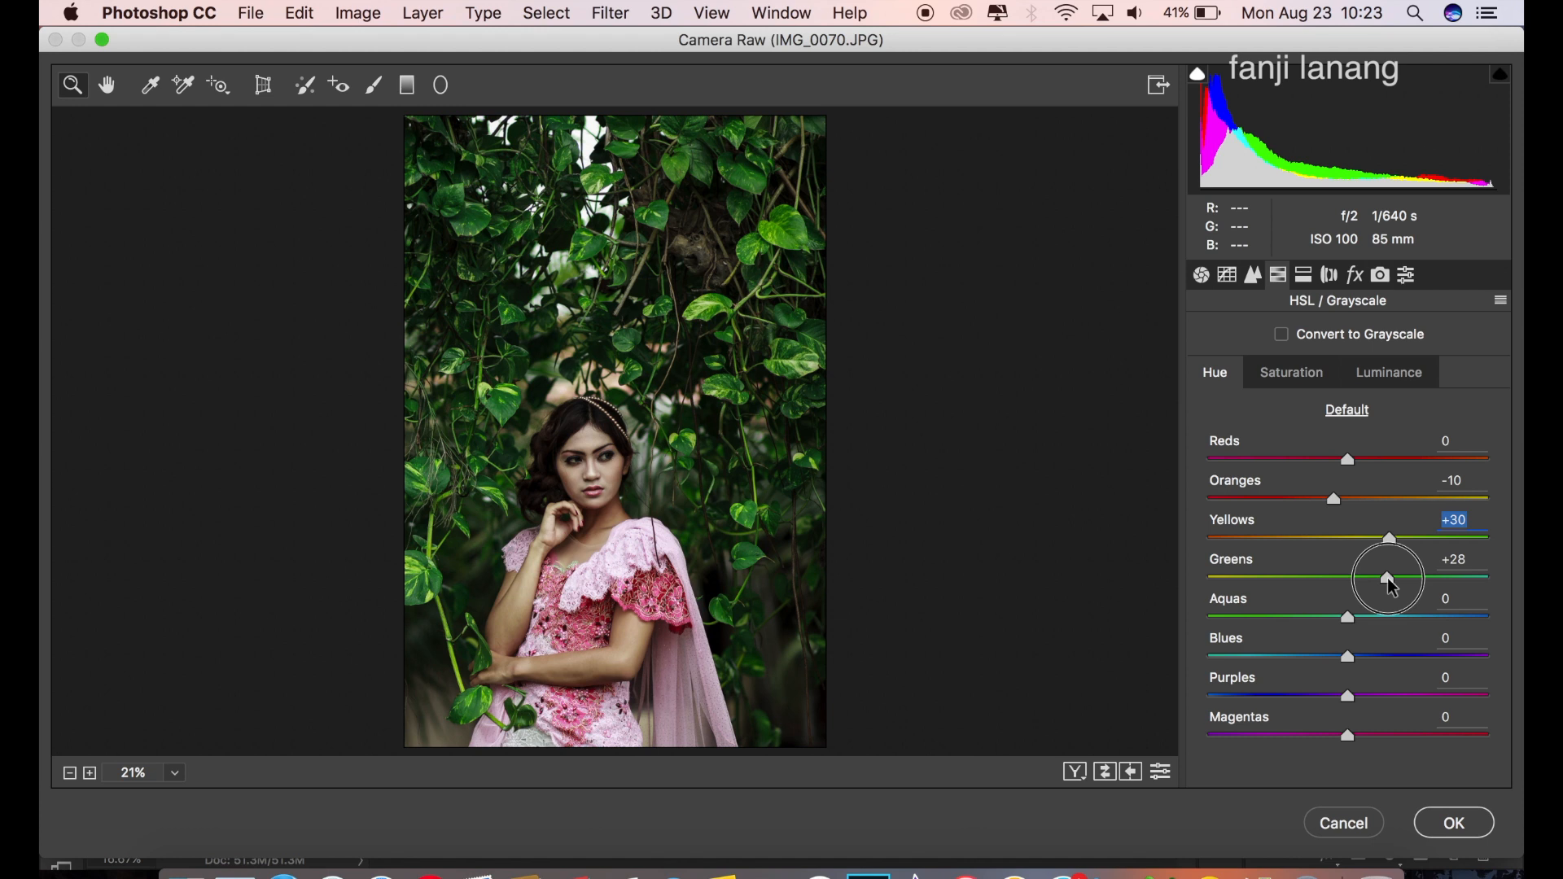
pyautogui.moveTo(1391, 582); pyautogui.dragTo(1518, 627)
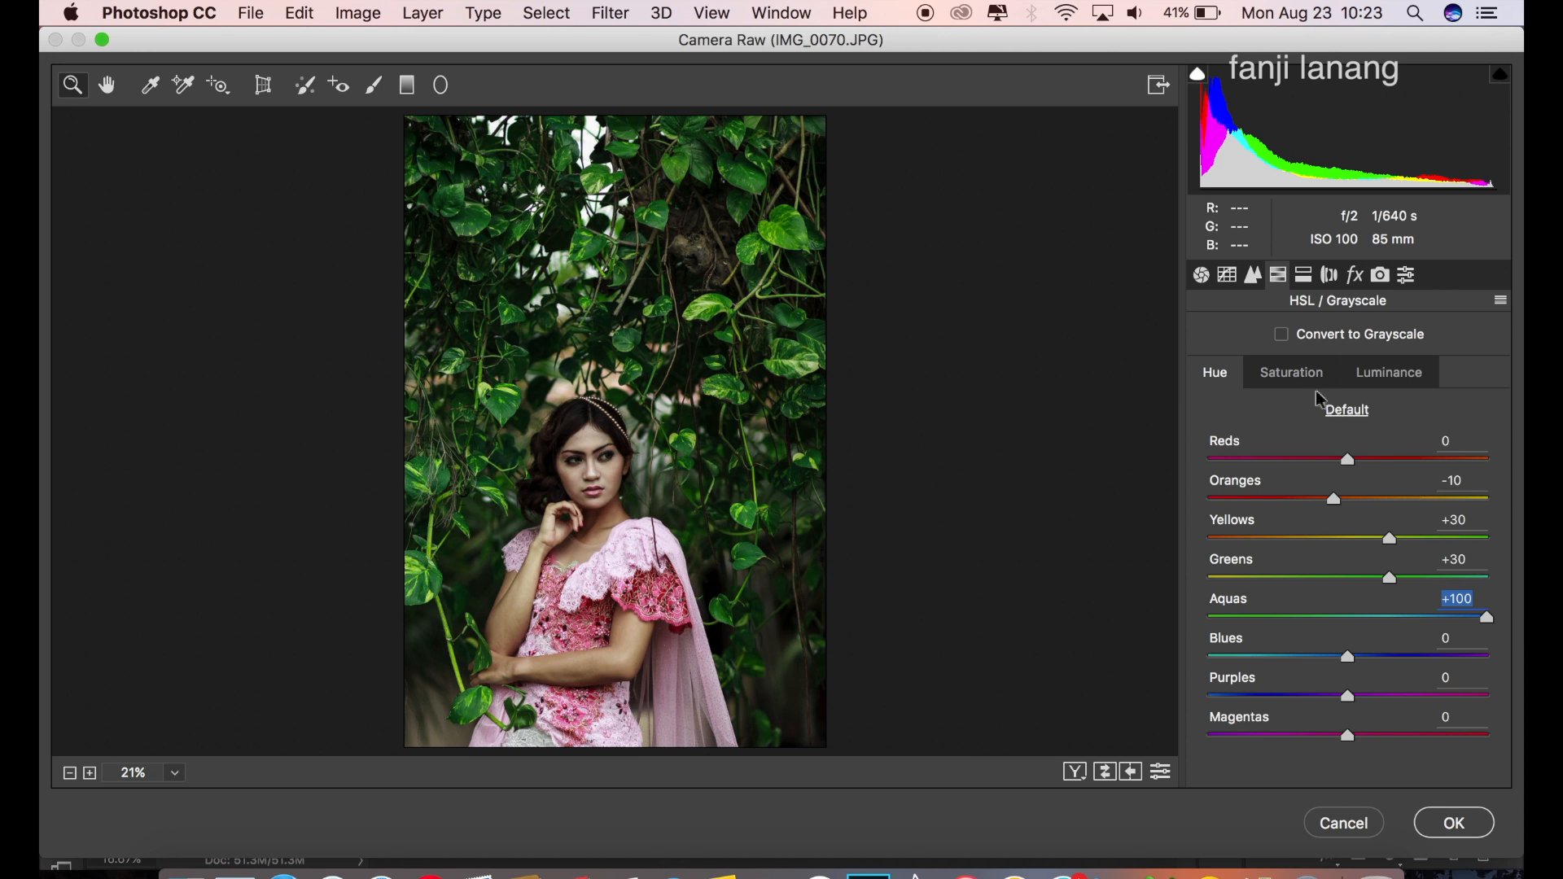
# Set the HSL saturation to Greens -40 and Aquas -20, and the luminance to Oranges +20, Yellows +4 and Greens -20
pyautogui.click(1293, 376)
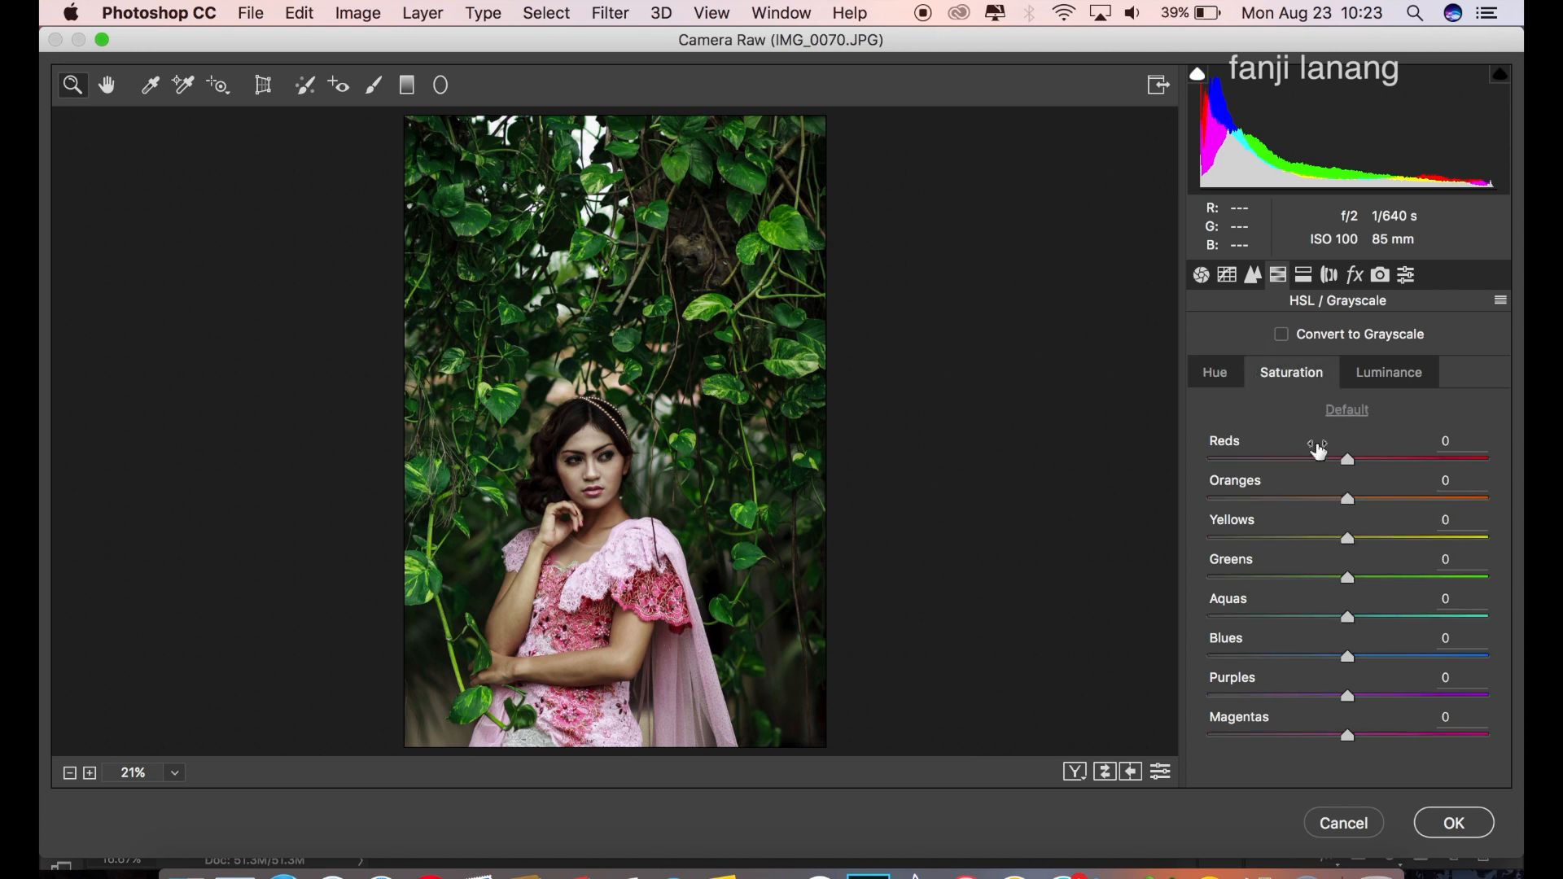
pyautogui.click(1303, 583)
pyautogui.moveTo(1303, 582); pyautogui.dragTo(1322, 634)
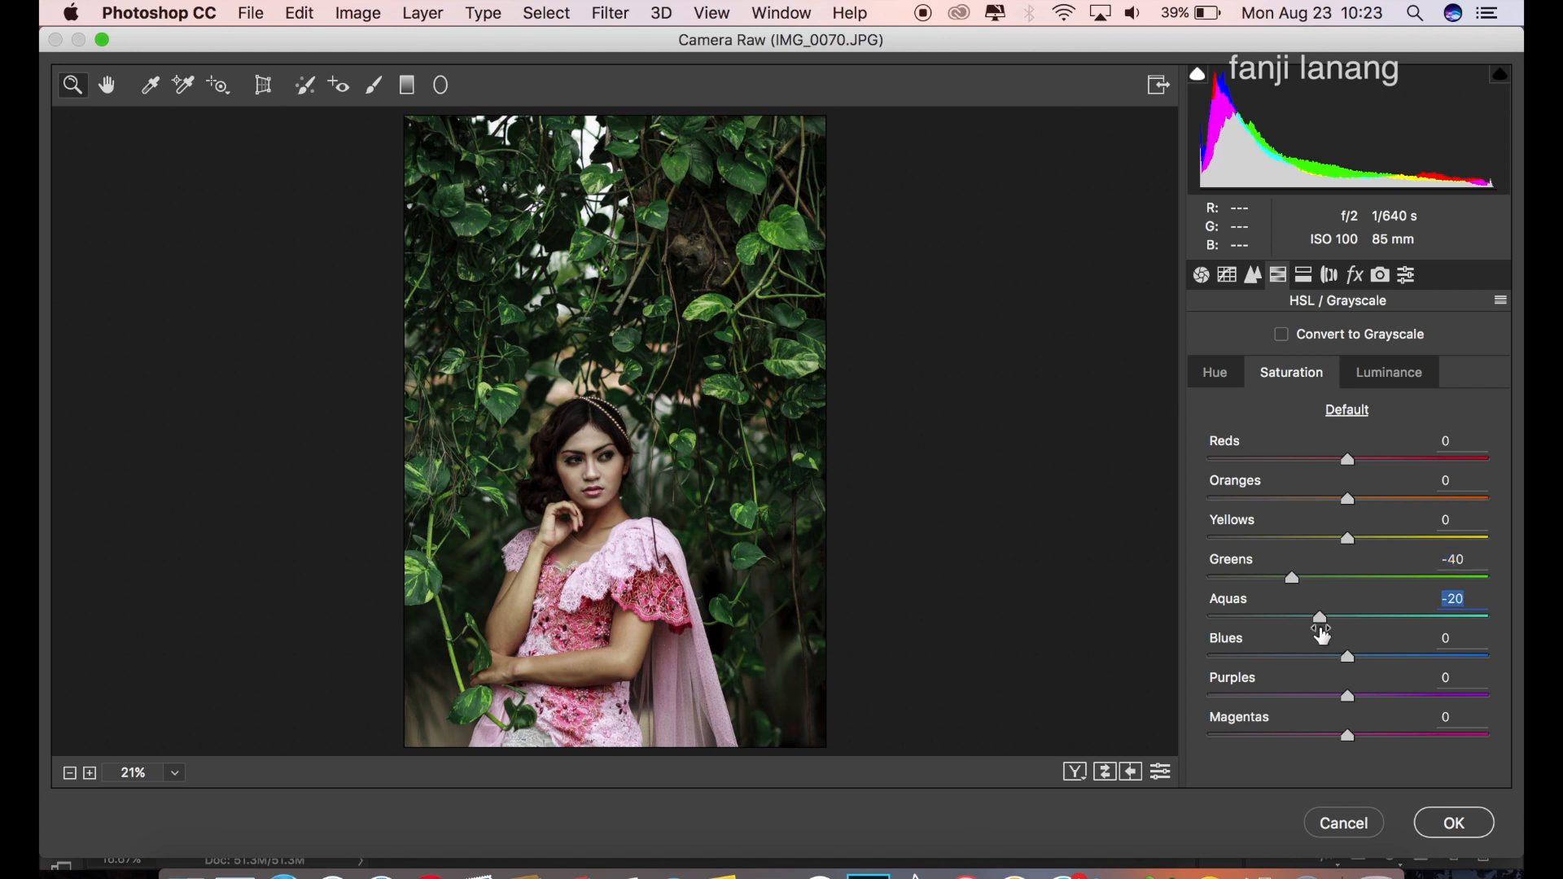
pyautogui.click(1386, 379)
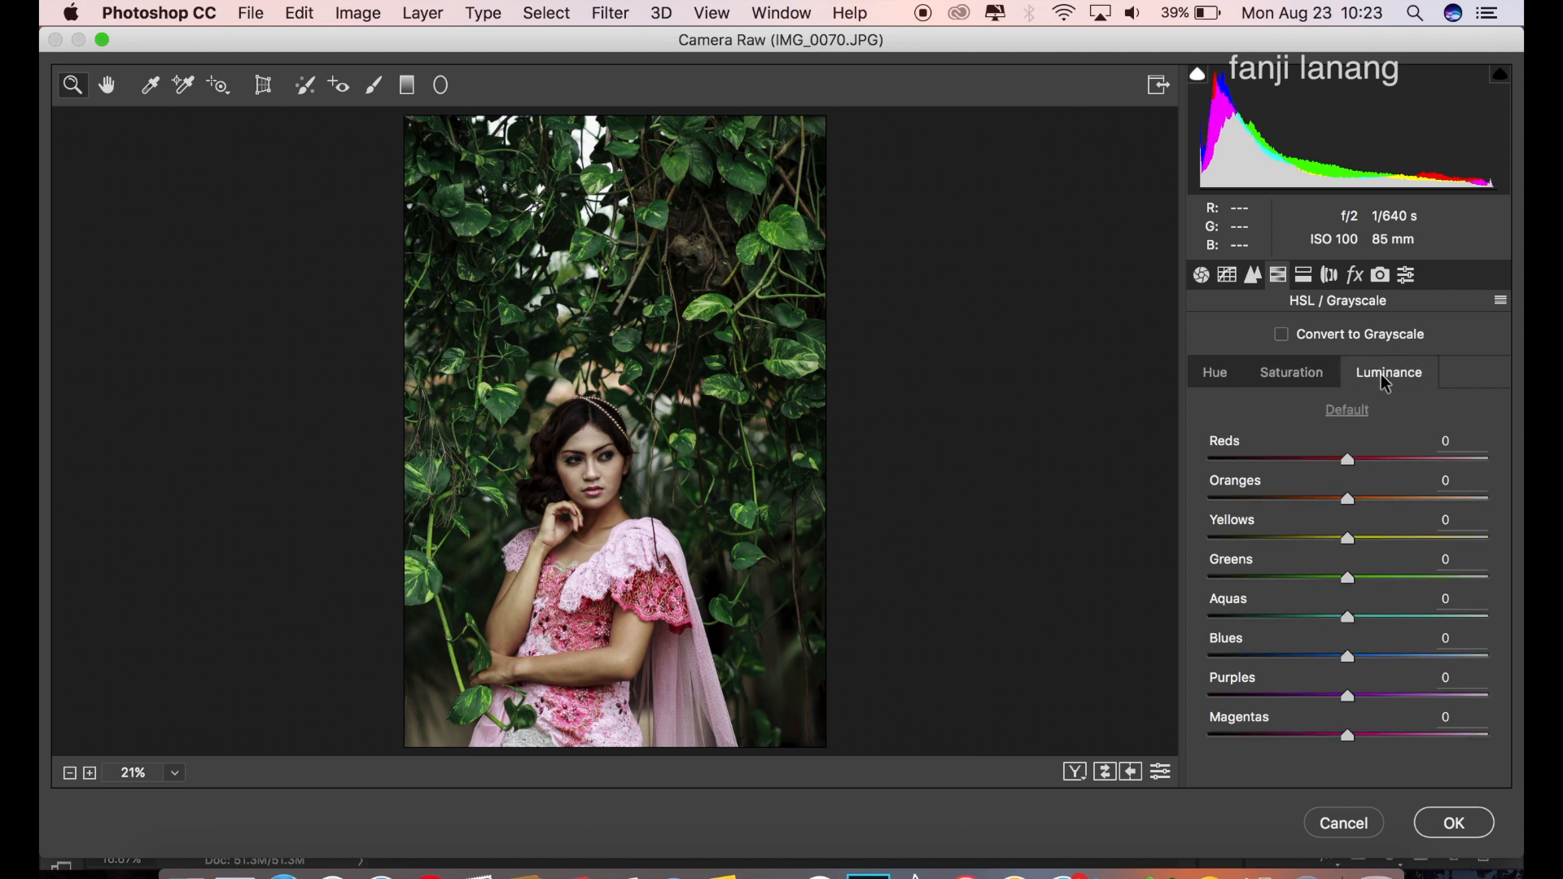
pyautogui.moveTo(1367, 493); pyautogui.dragTo(1317, 605)
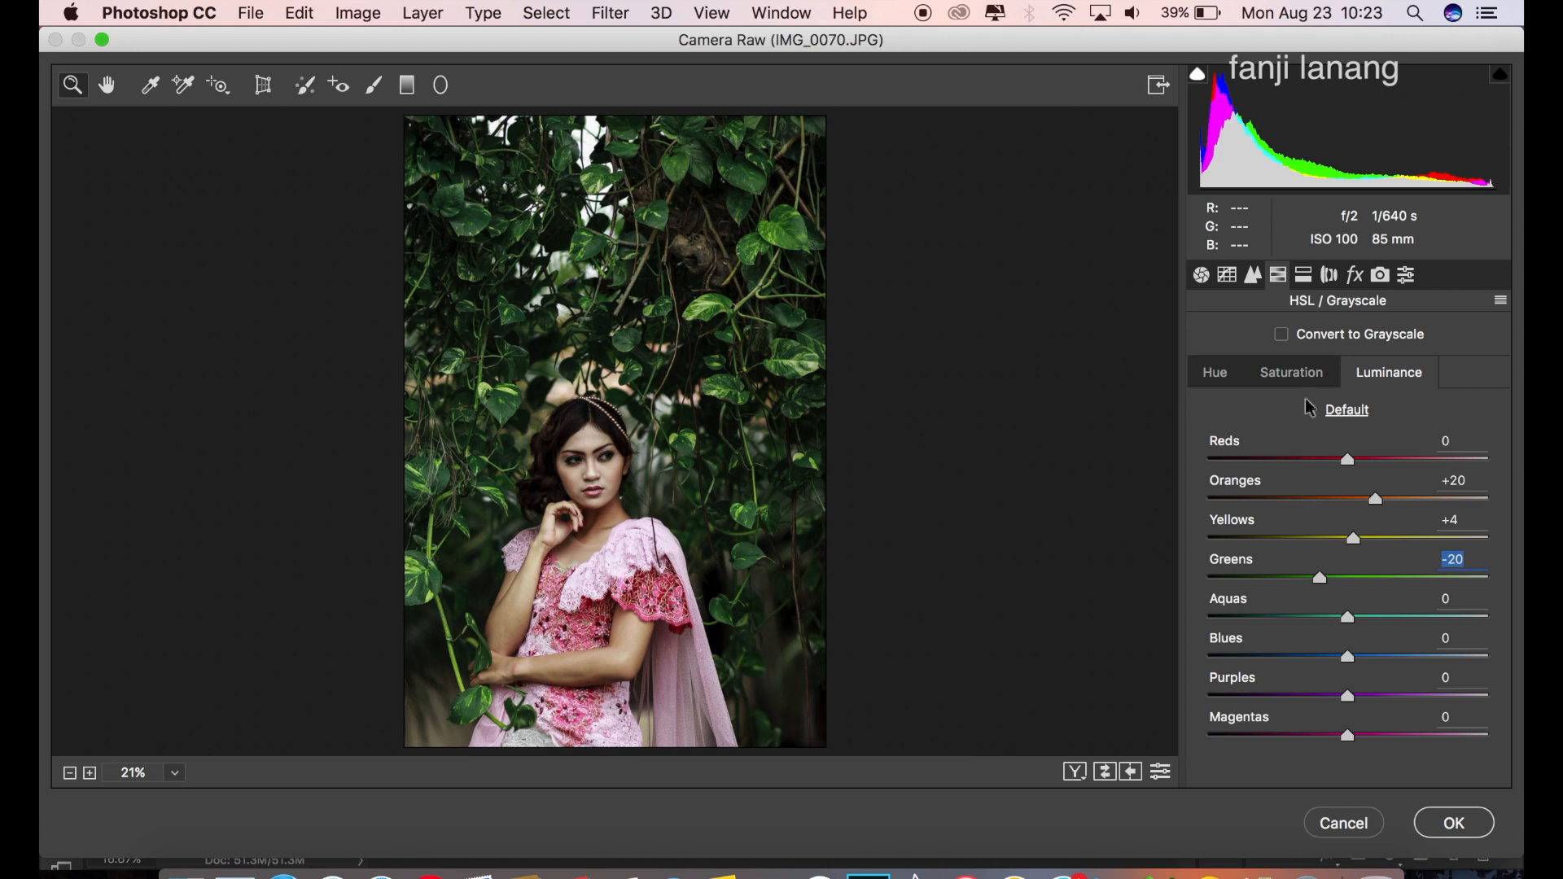
# Split-tone the shadows with Hue 210 and Saturation 5
pyautogui.click(1305, 277)
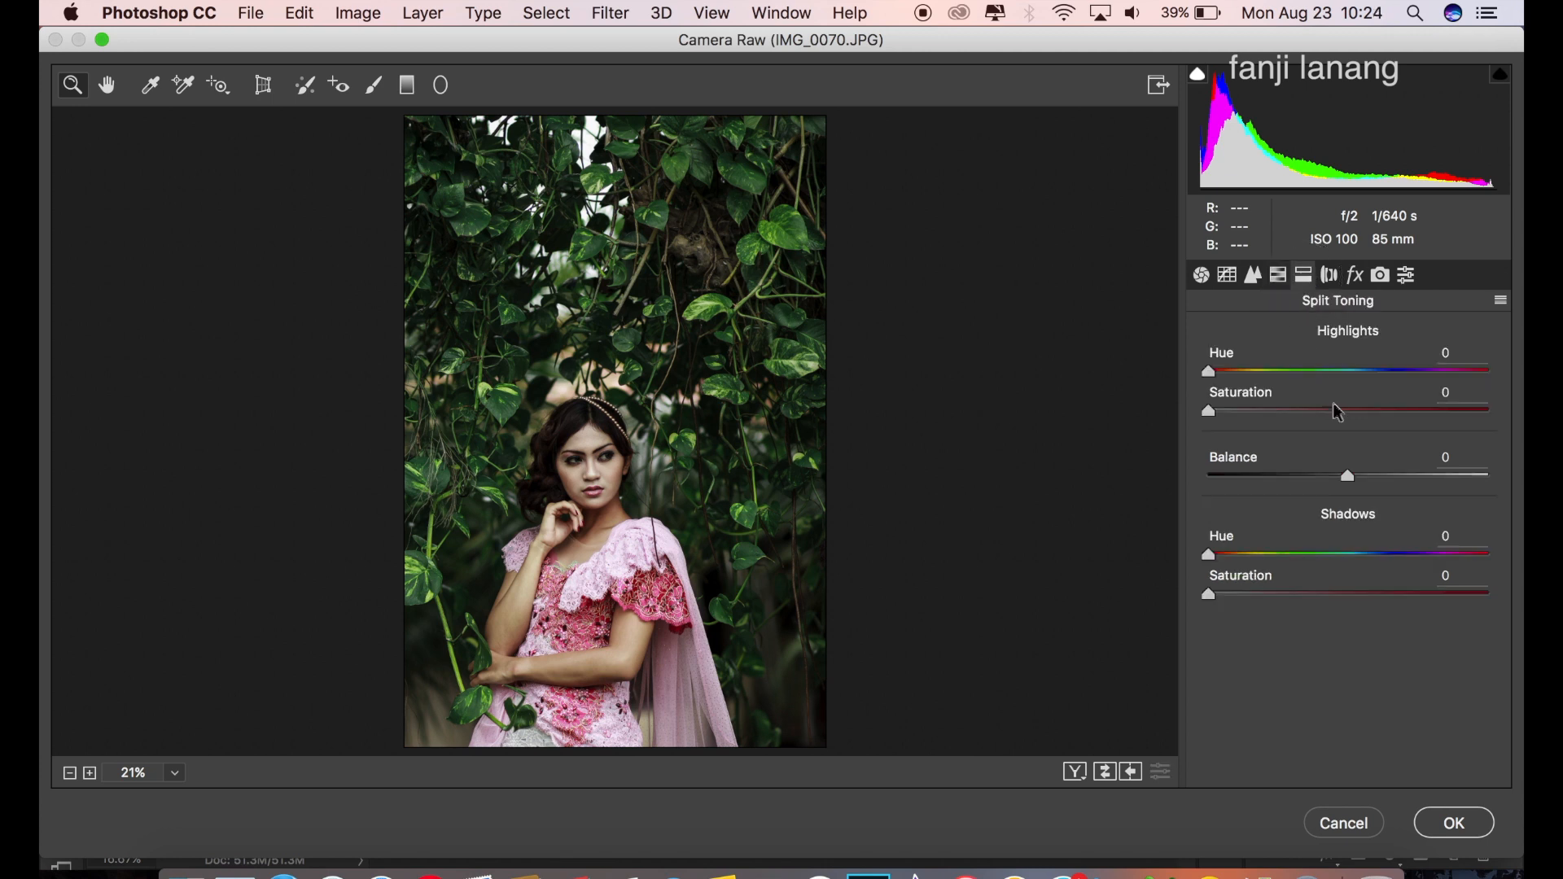
pyautogui.click(1367, 553)
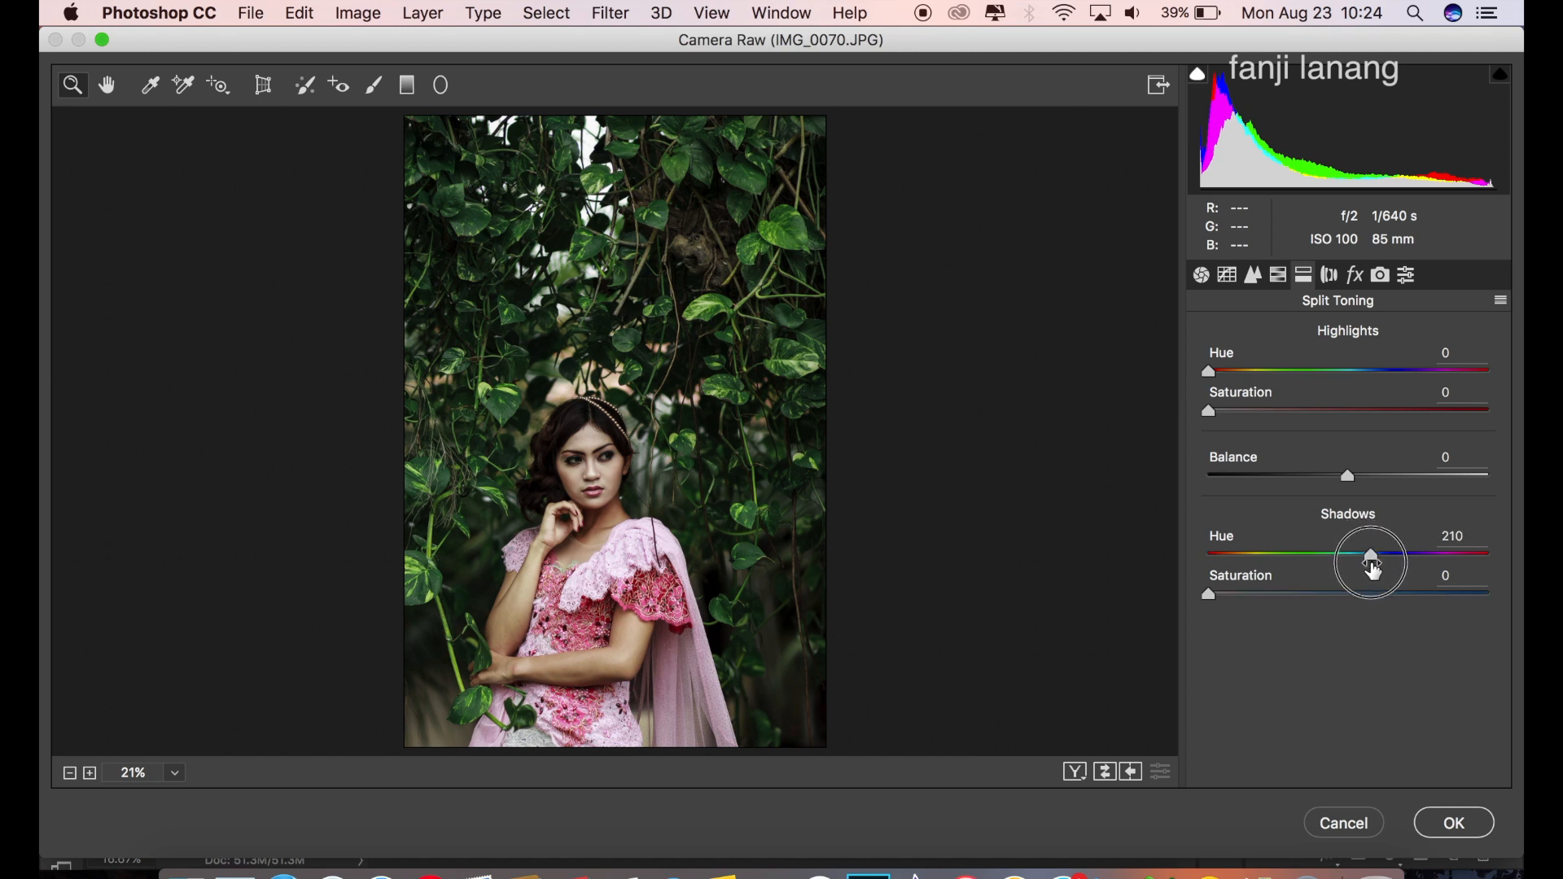
pyautogui.click(1220, 594)
pyautogui.moveTo(1224, 598); pyautogui.dragTo(1228, 607)
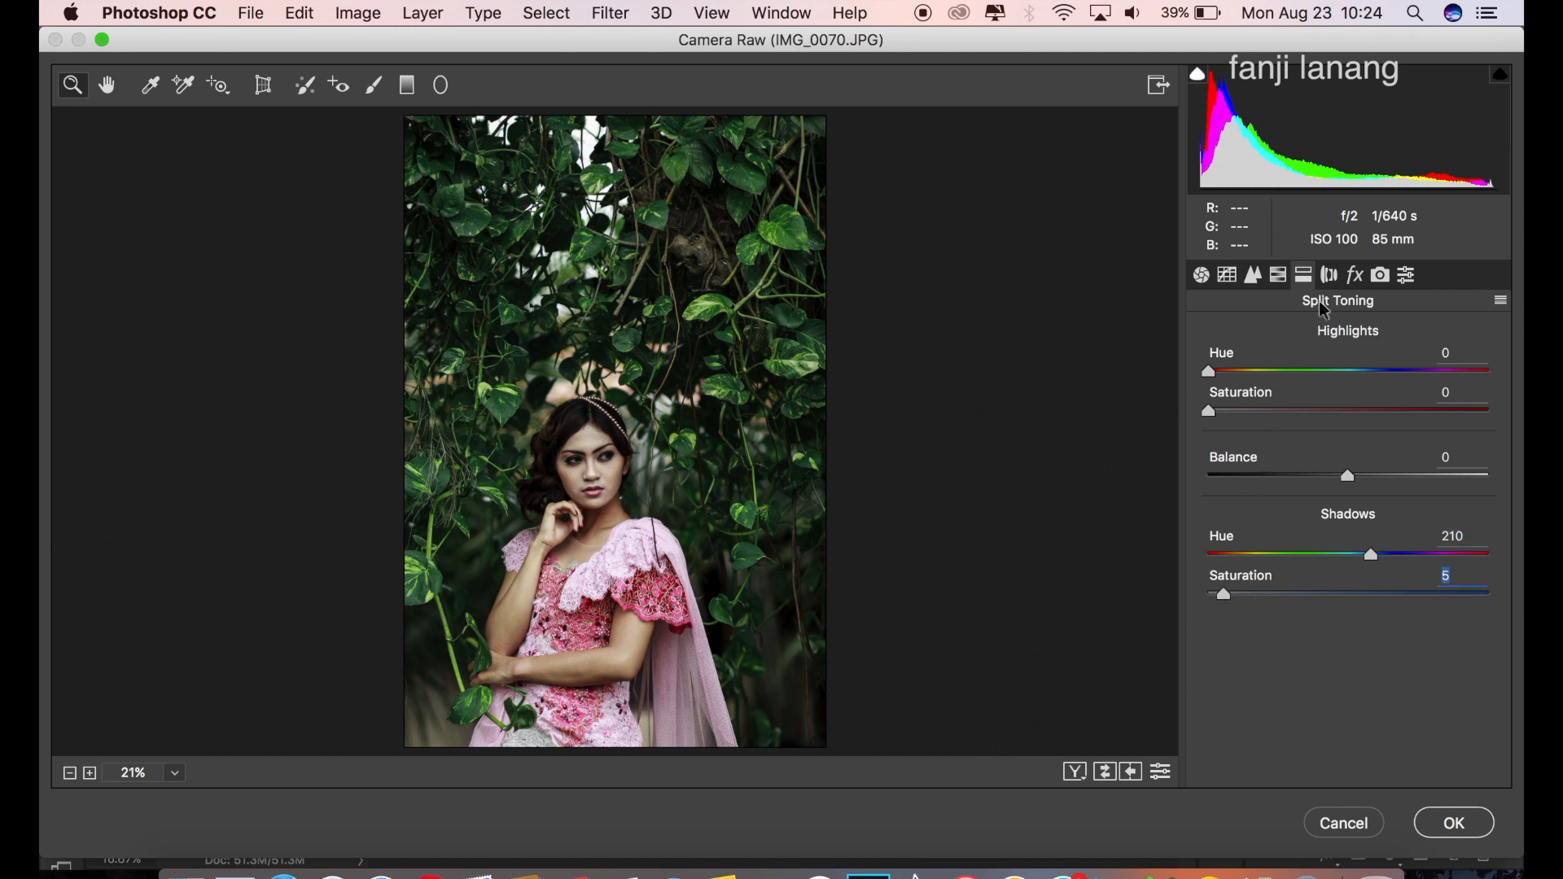
# Set the lens correction vignetting amount to -100 to darken the photo's edges
pyautogui.click(1329, 277)
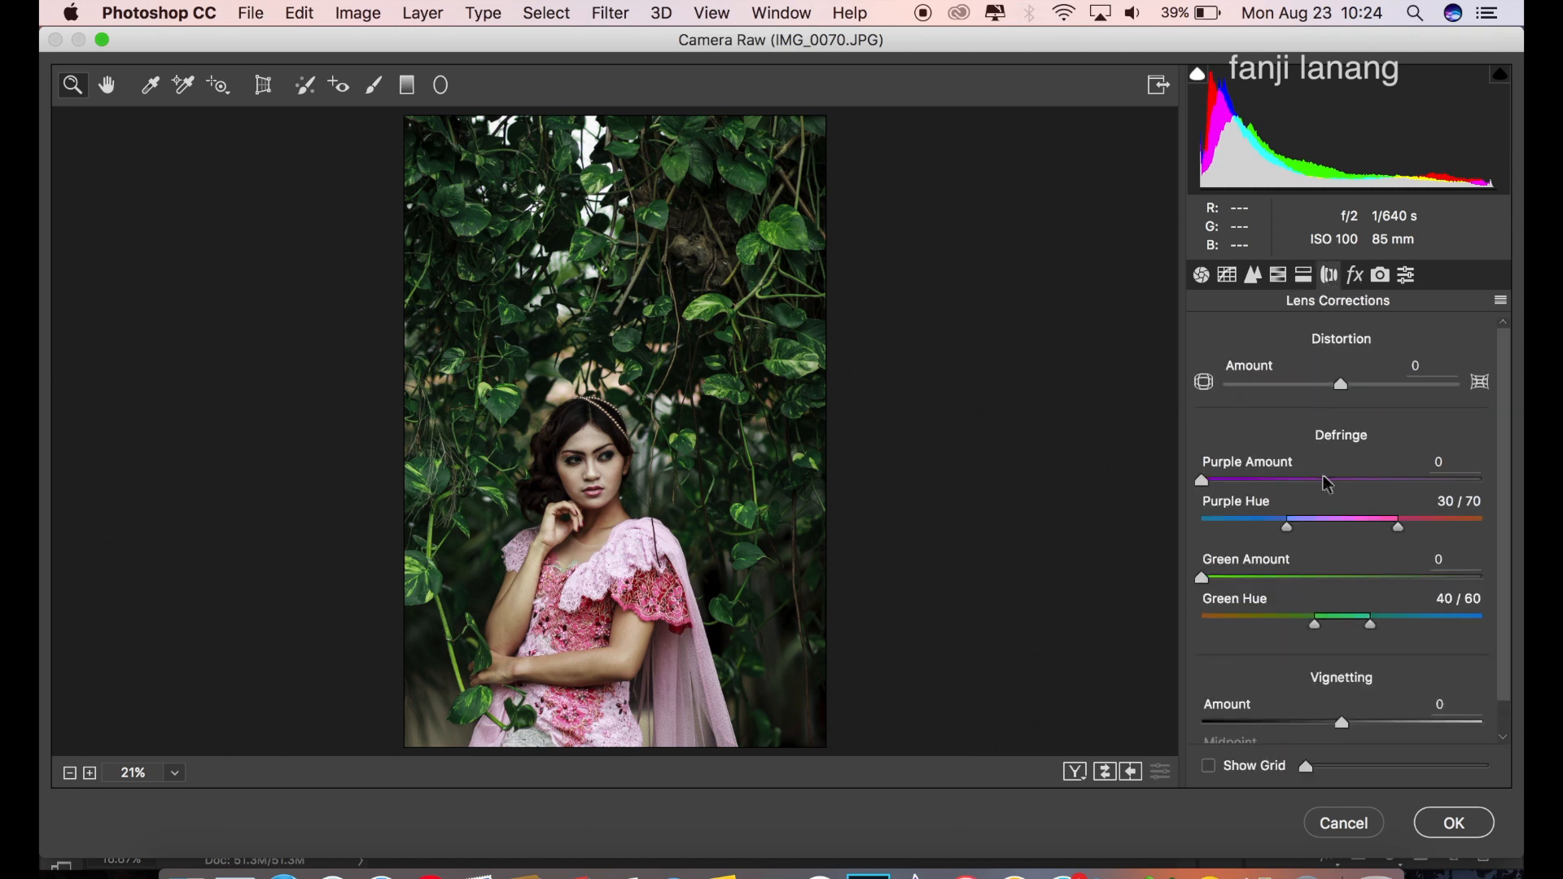
pyautogui.click(1326, 723)
pyautogui.moveTo(1326, 723); pyautogui.dragTo(1188, 731)
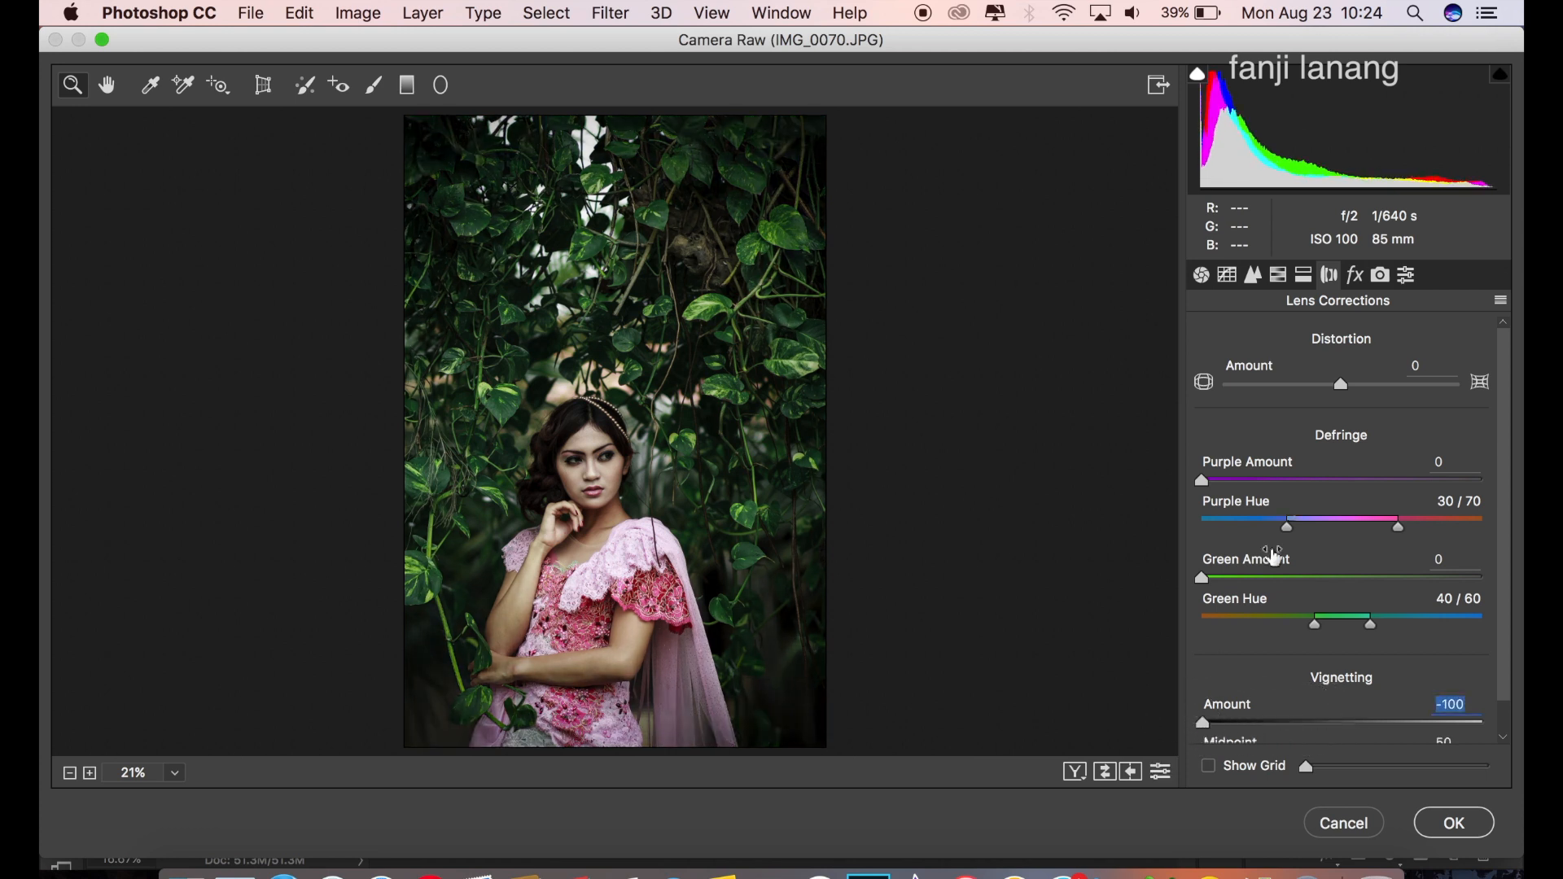
# Set the camera calibration hues to Red Primary +25 and Green Primary +30
pyautogui.click(1356, 281)
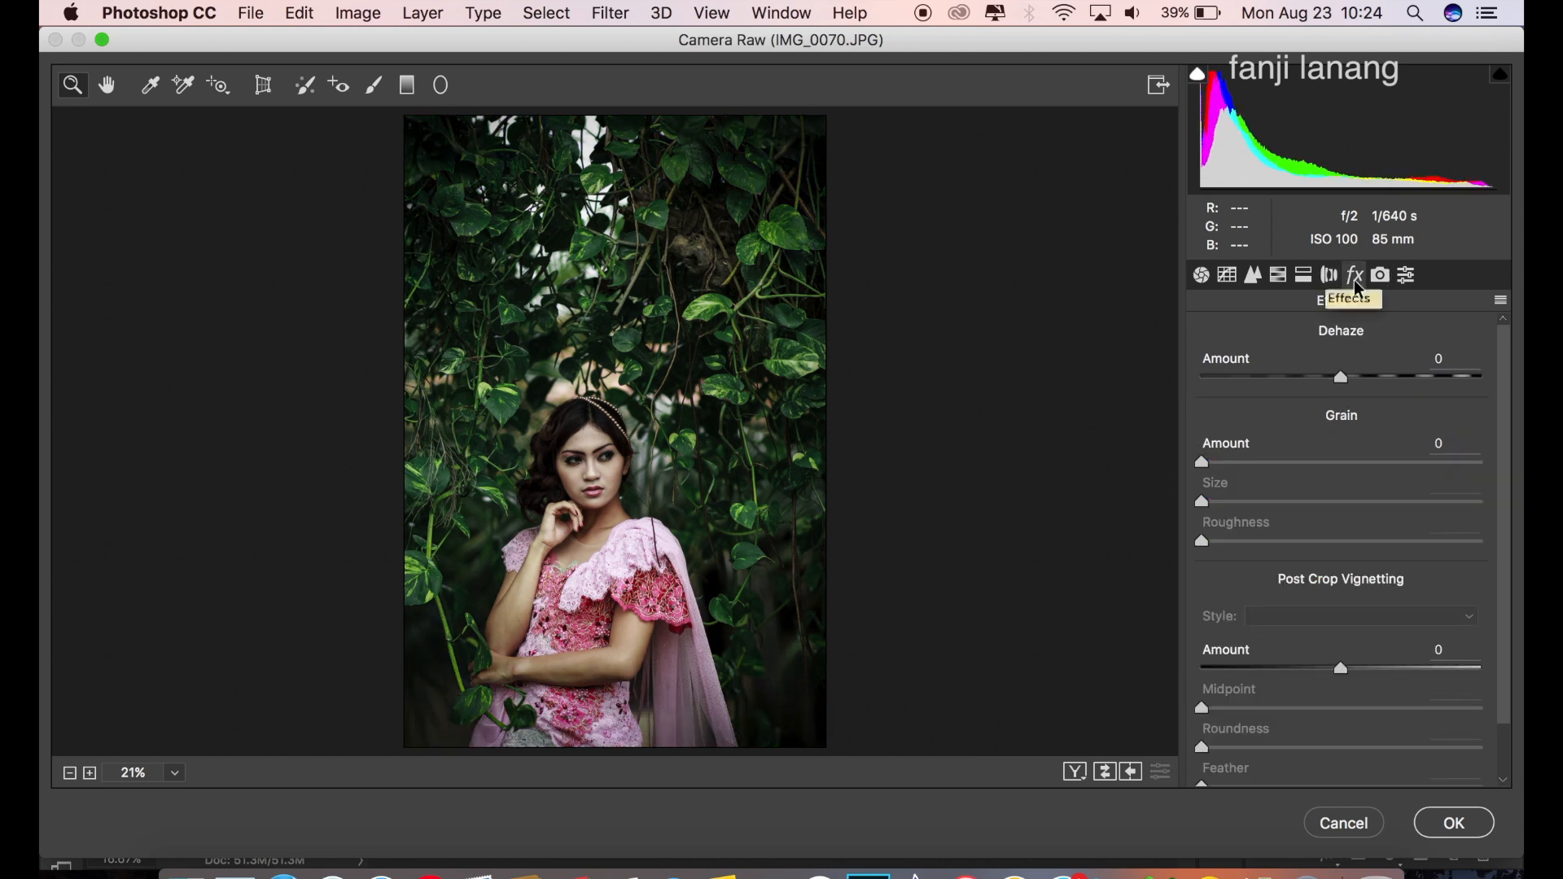
pyautogui.click(1381, 278)
pyautogui.moveTo(1349, 502); pyautogui.dragTo(1385, 520)
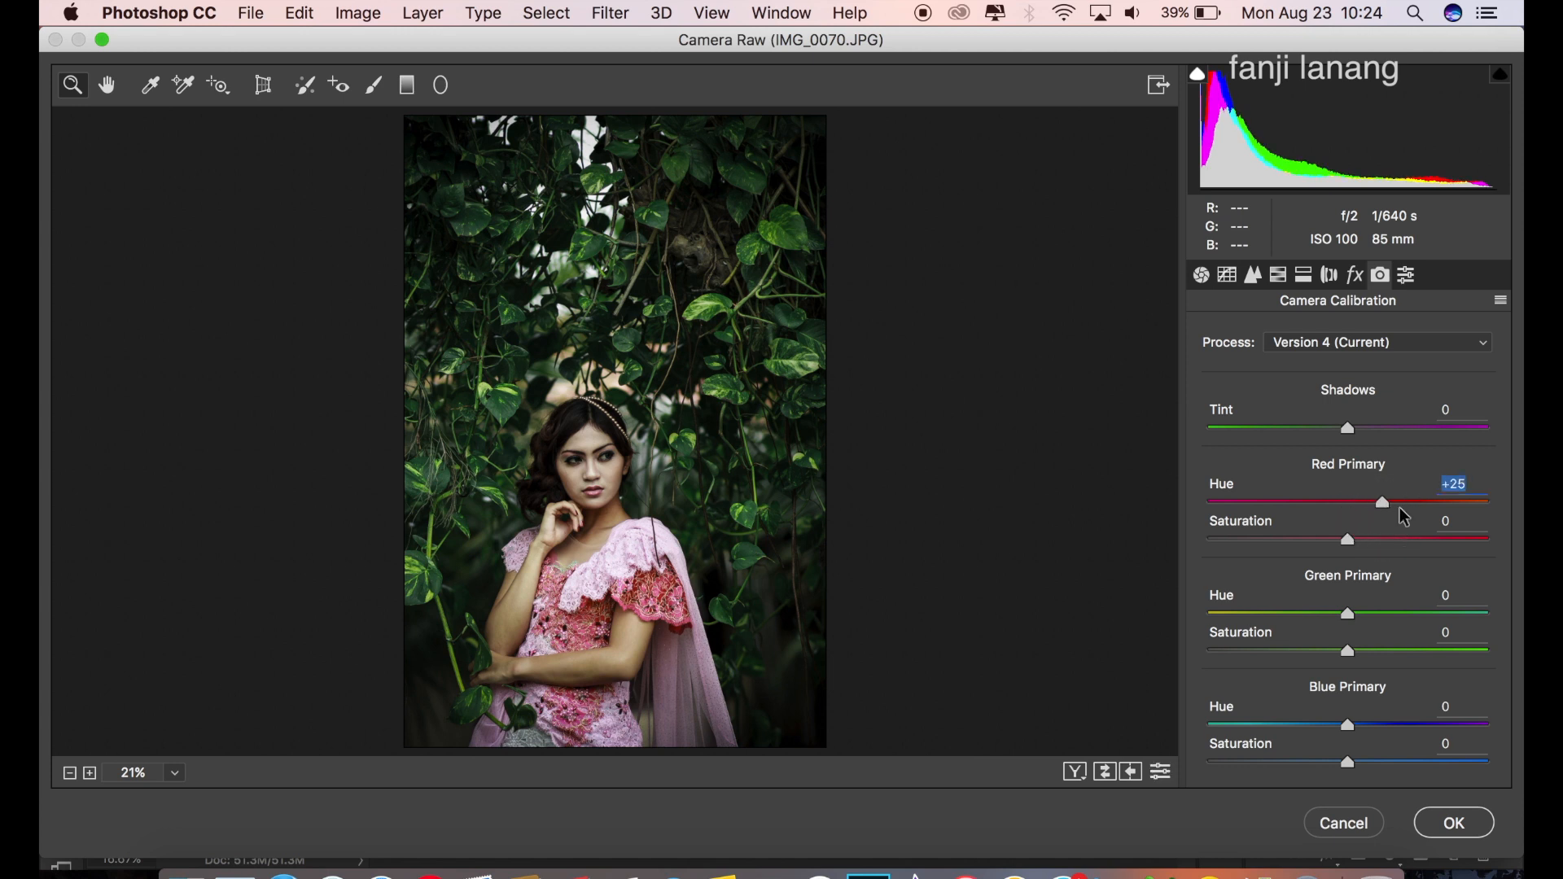
pyautogui.moveTo(1366, 618); pyautogui.dragTo(1392, 637)
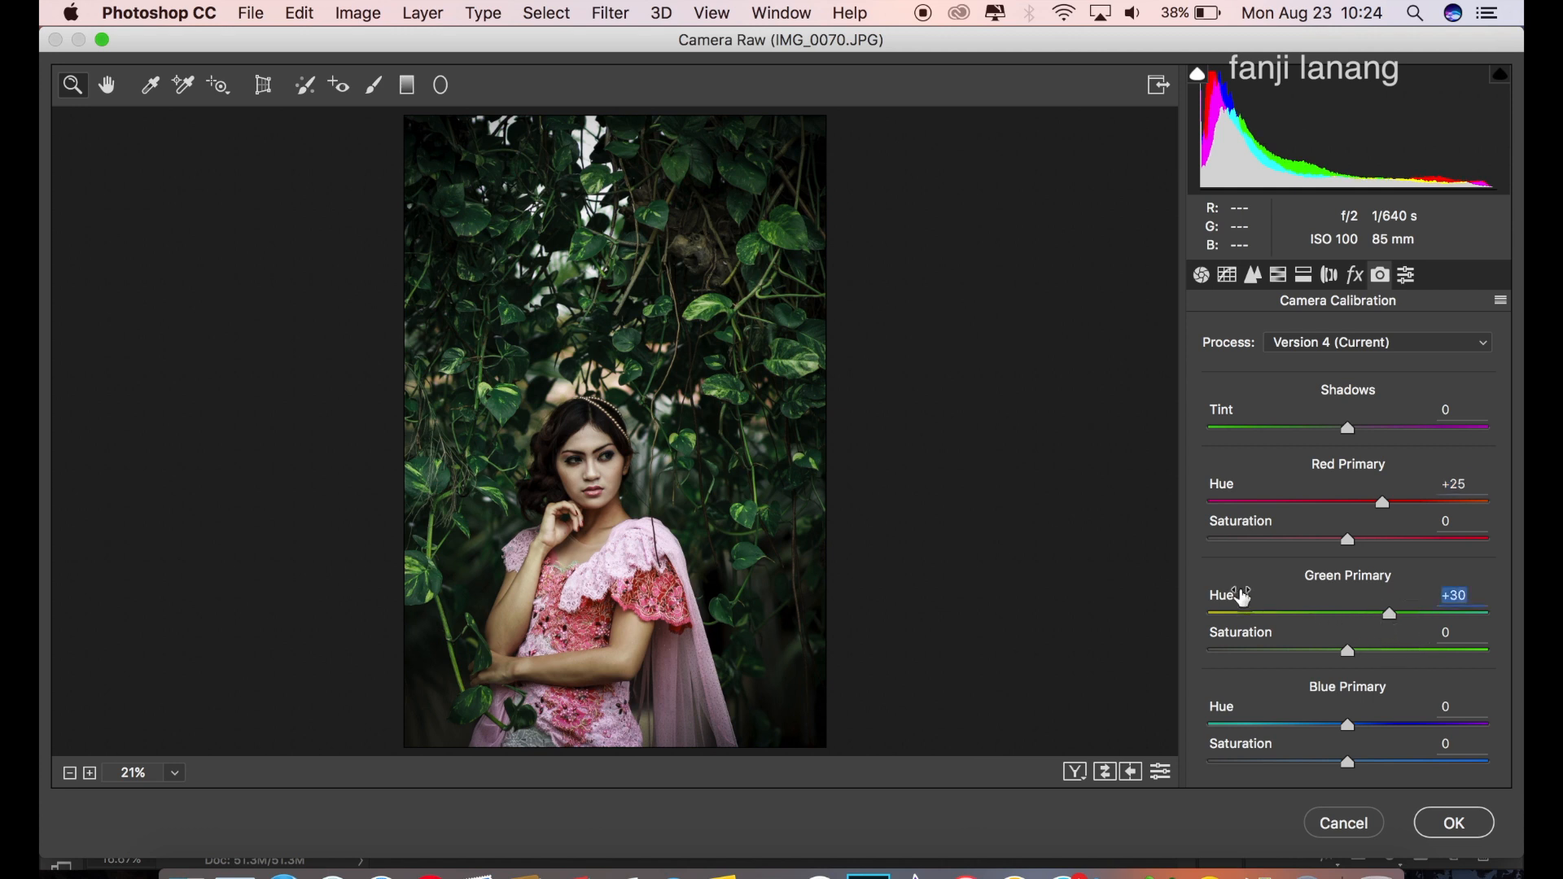
# Check the grade in a before/after view and apply the Camera Raw filter, comparing the graded layer with the original photo
pyautogui.click(1075, 772)
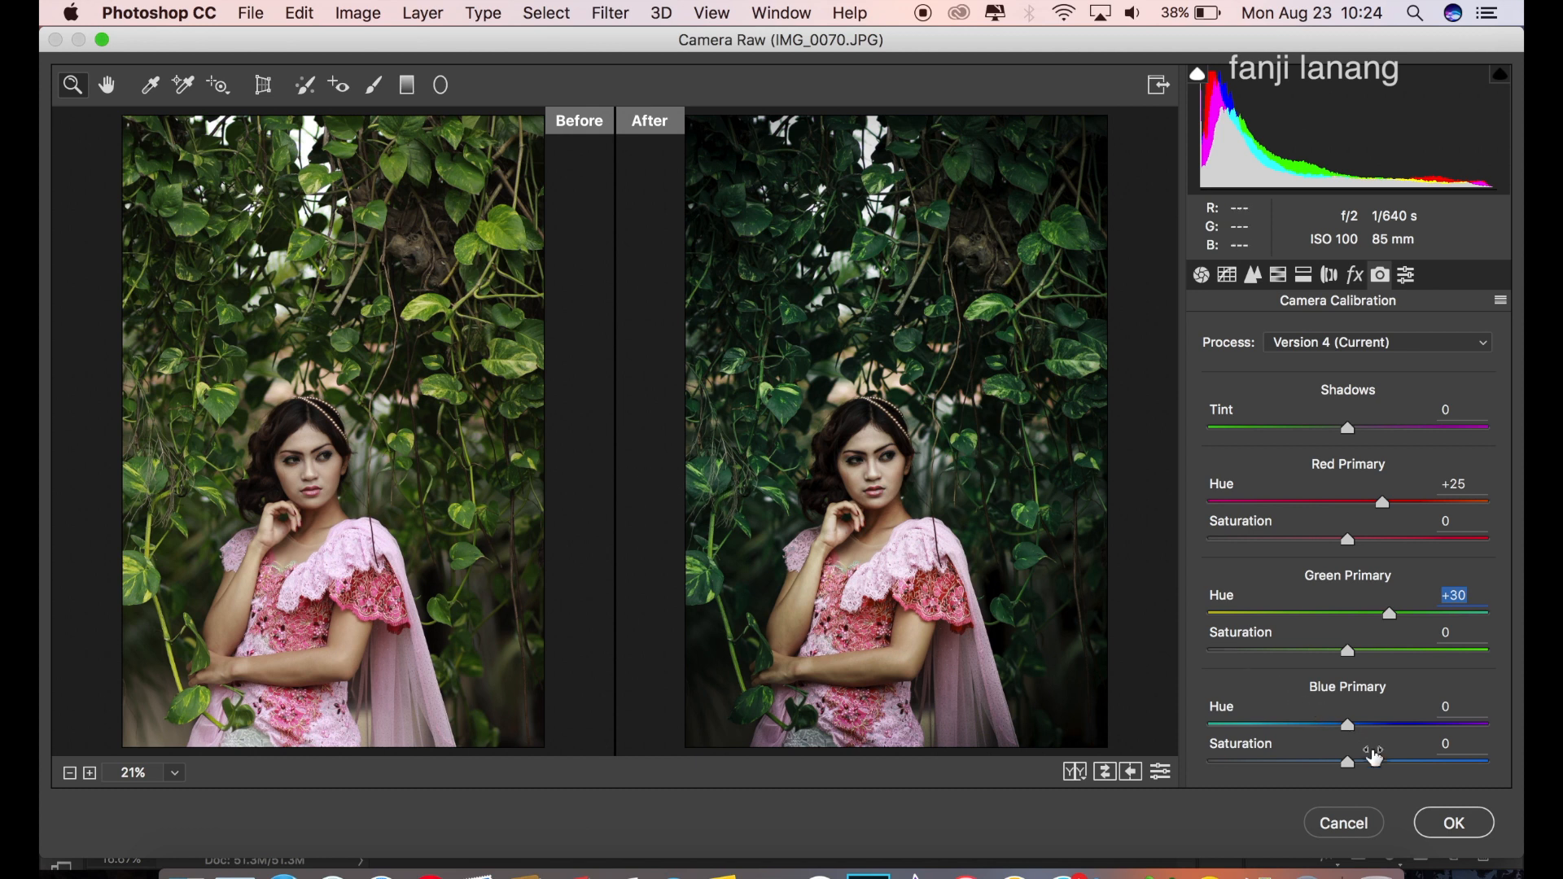
pyautogui.click(1424, 816)
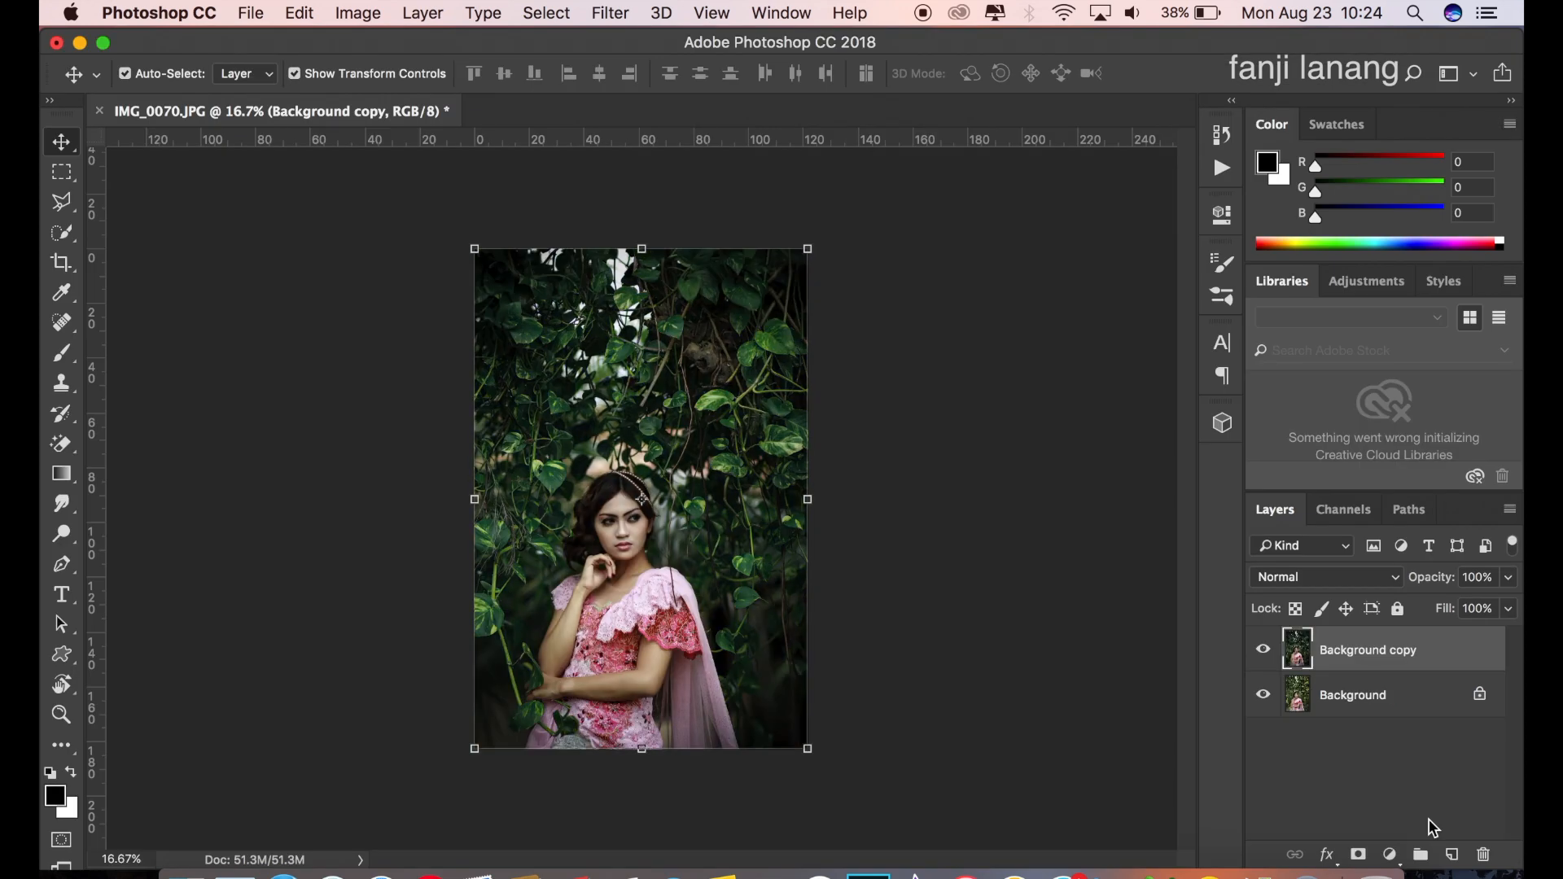
pyautogui.click(1261, 650)
pyautogui.click(1261, 649)
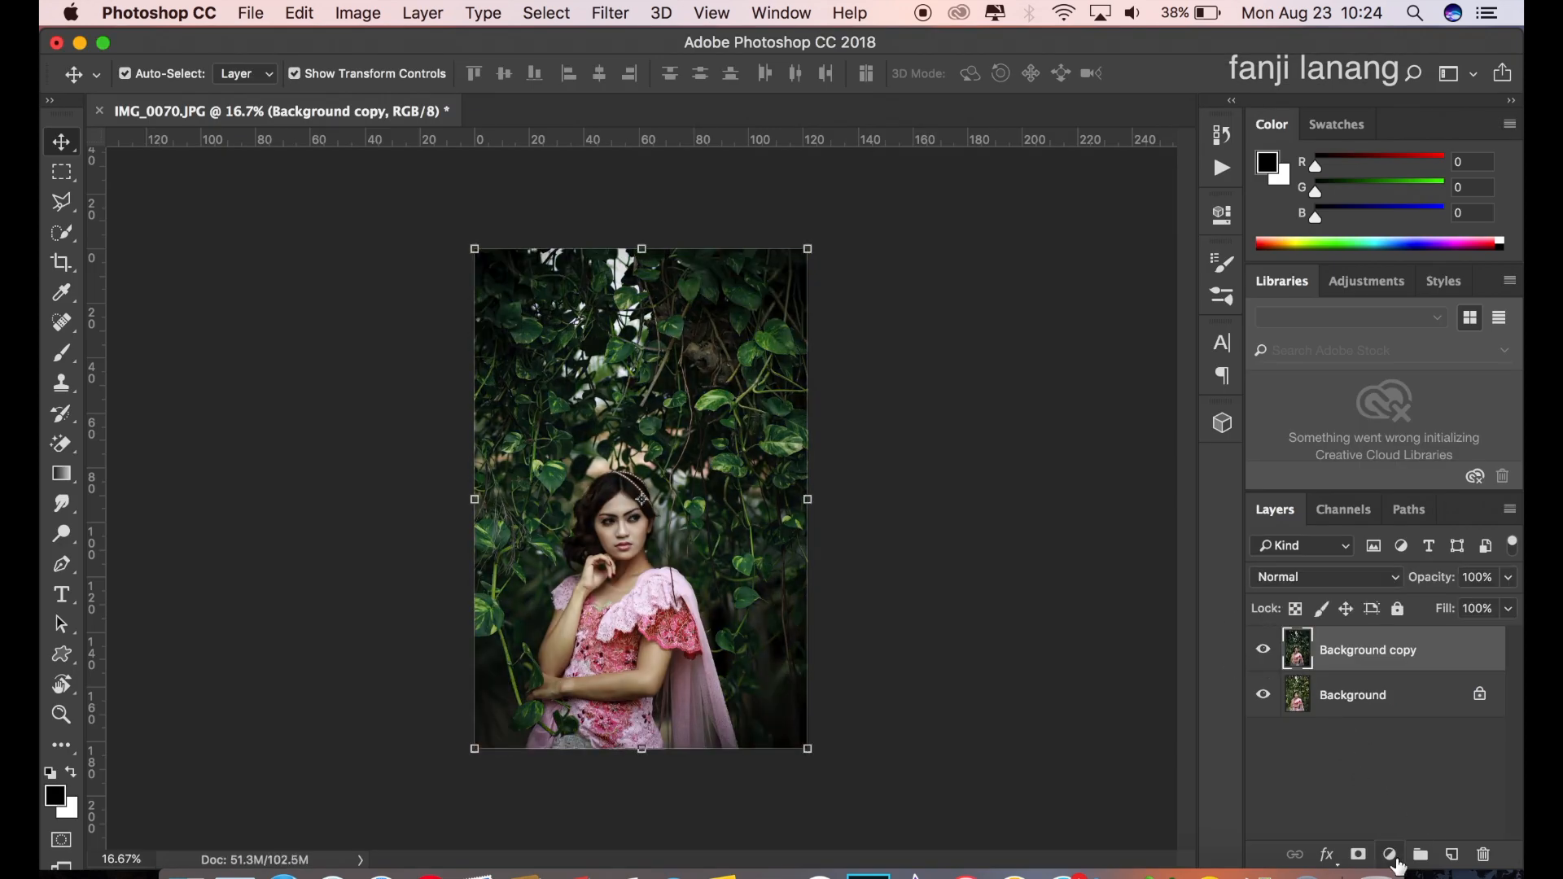
# Add a Selective Color adjustment layer with Blacks at Cyan +5, Magenta +5 and Yellow -5, and compare the image with and without it
pyautogui.click(1388, 854)
pyautogui.click(1399, 811)
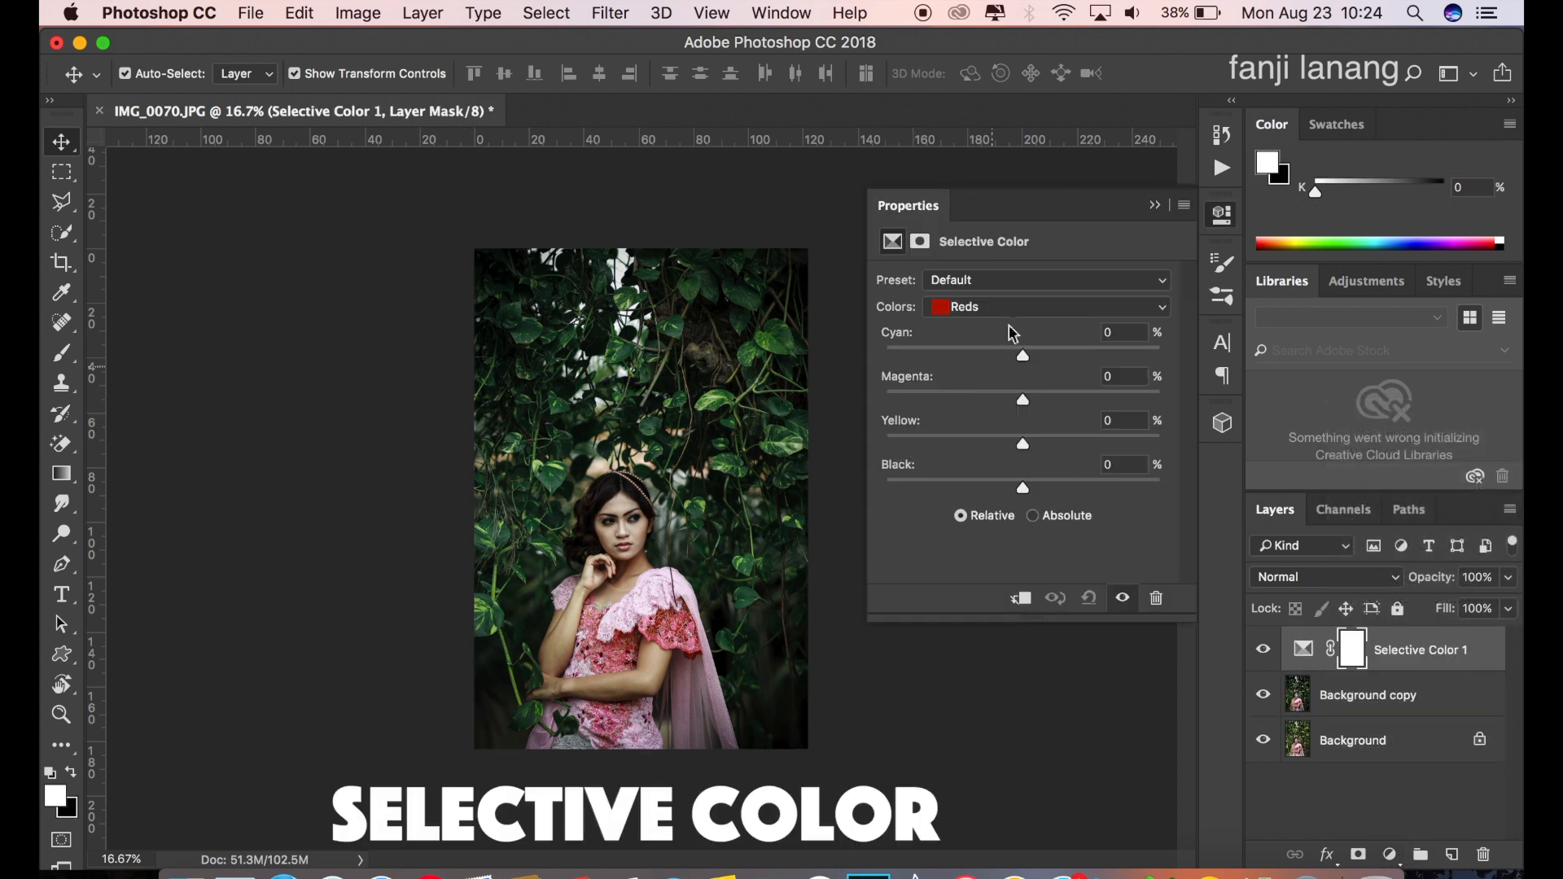
pyautogui.click(1016, 310)
pyautogui.click(1004, 444)
pyautogui.moveTo(1021, 444); pyautogui.dragTo(1030, 363)
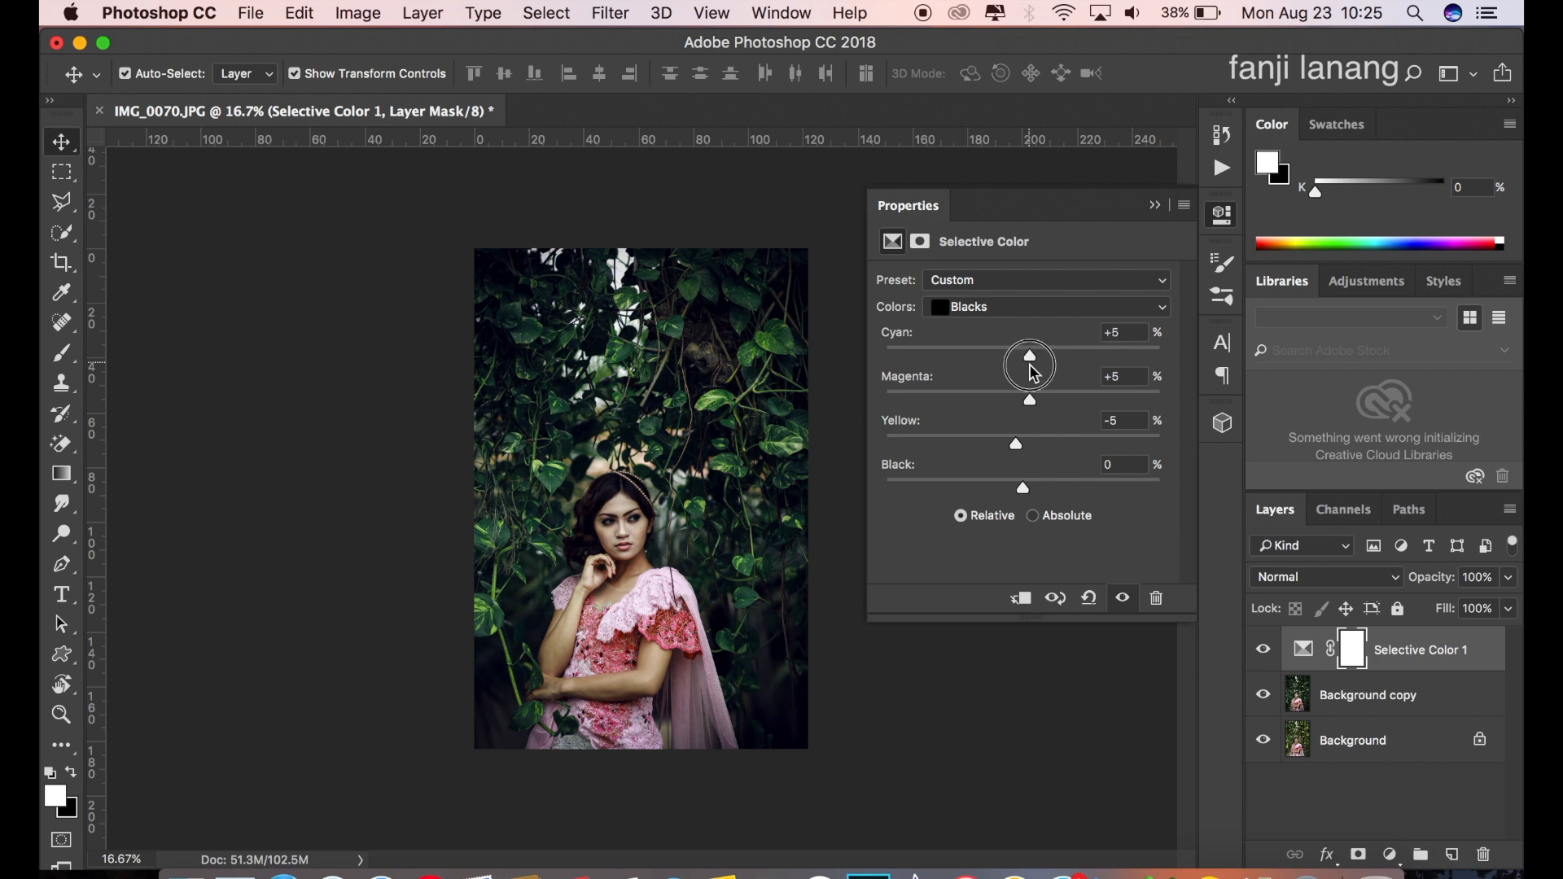
pyautogui.click(1154, 205)
pyautogui.click(1259, 650)
pyautogui.click(1258, 652)
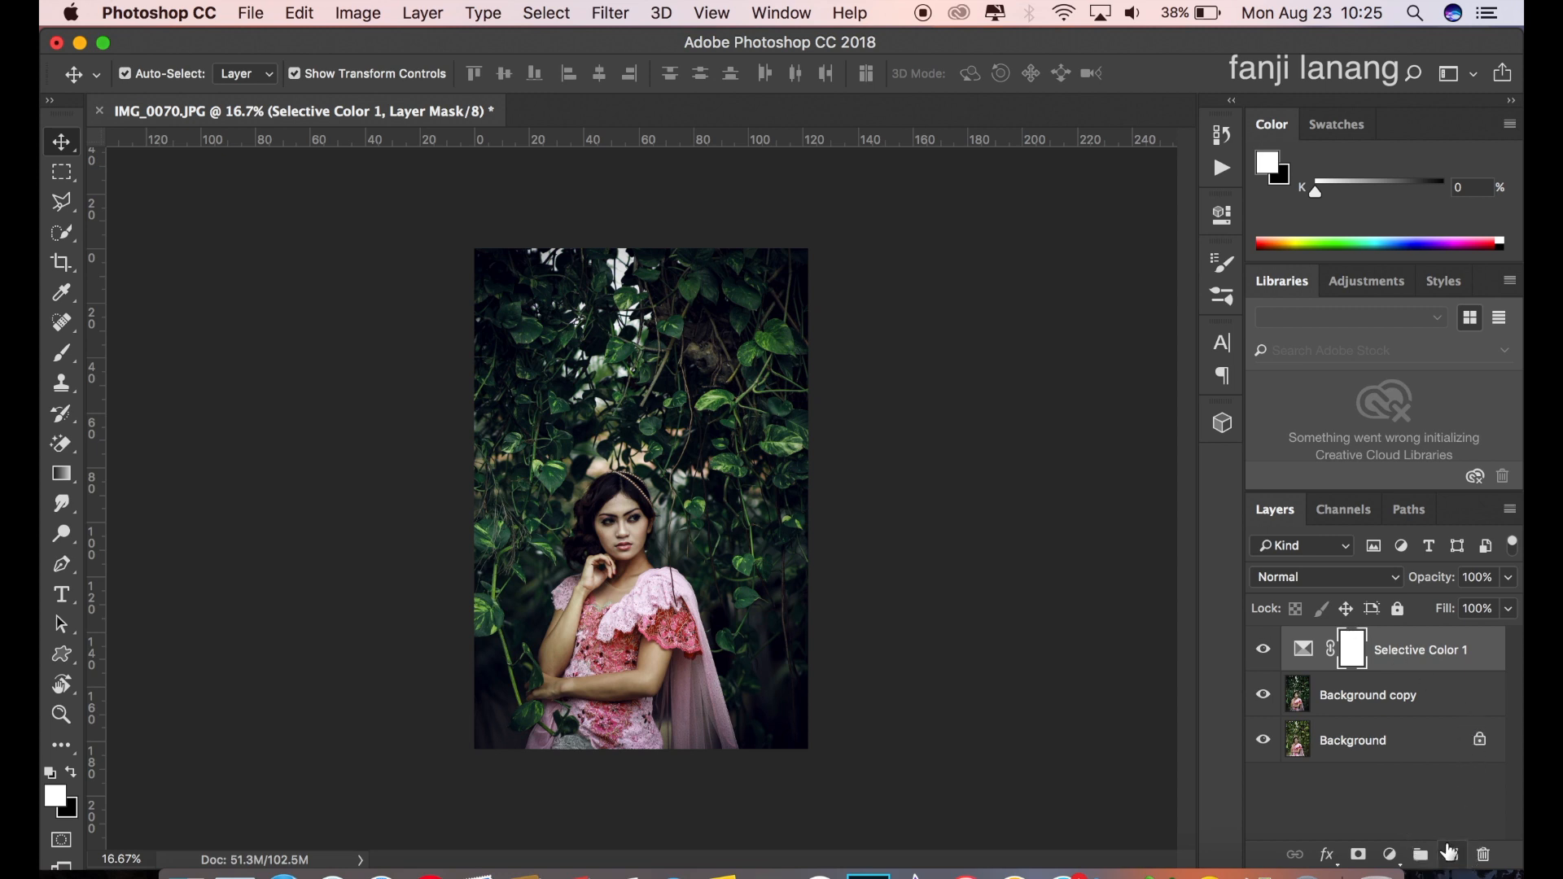
# Stamp a white signature on a new layer in the photo's lower-right corner, using the 700-size signature brush
pyautogui.click(1451, 854)
pyautogui.press('d')
pyautogui.click(62, 352)
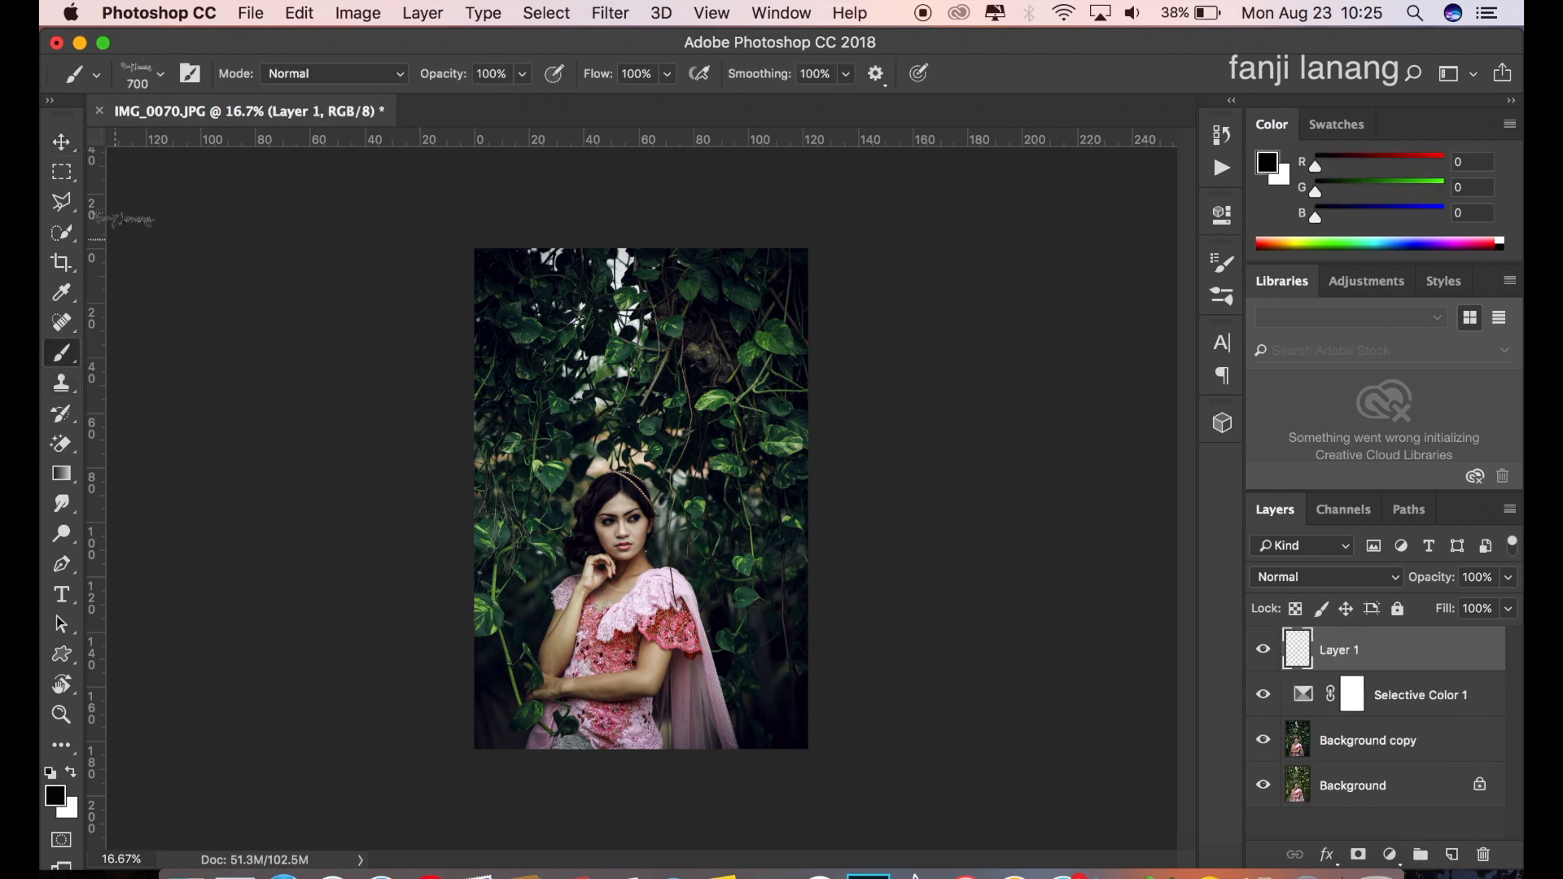
pyautogui.click(160, 73)
pyautogui.click(1028, 90)
pyautogui.click(71, 773)
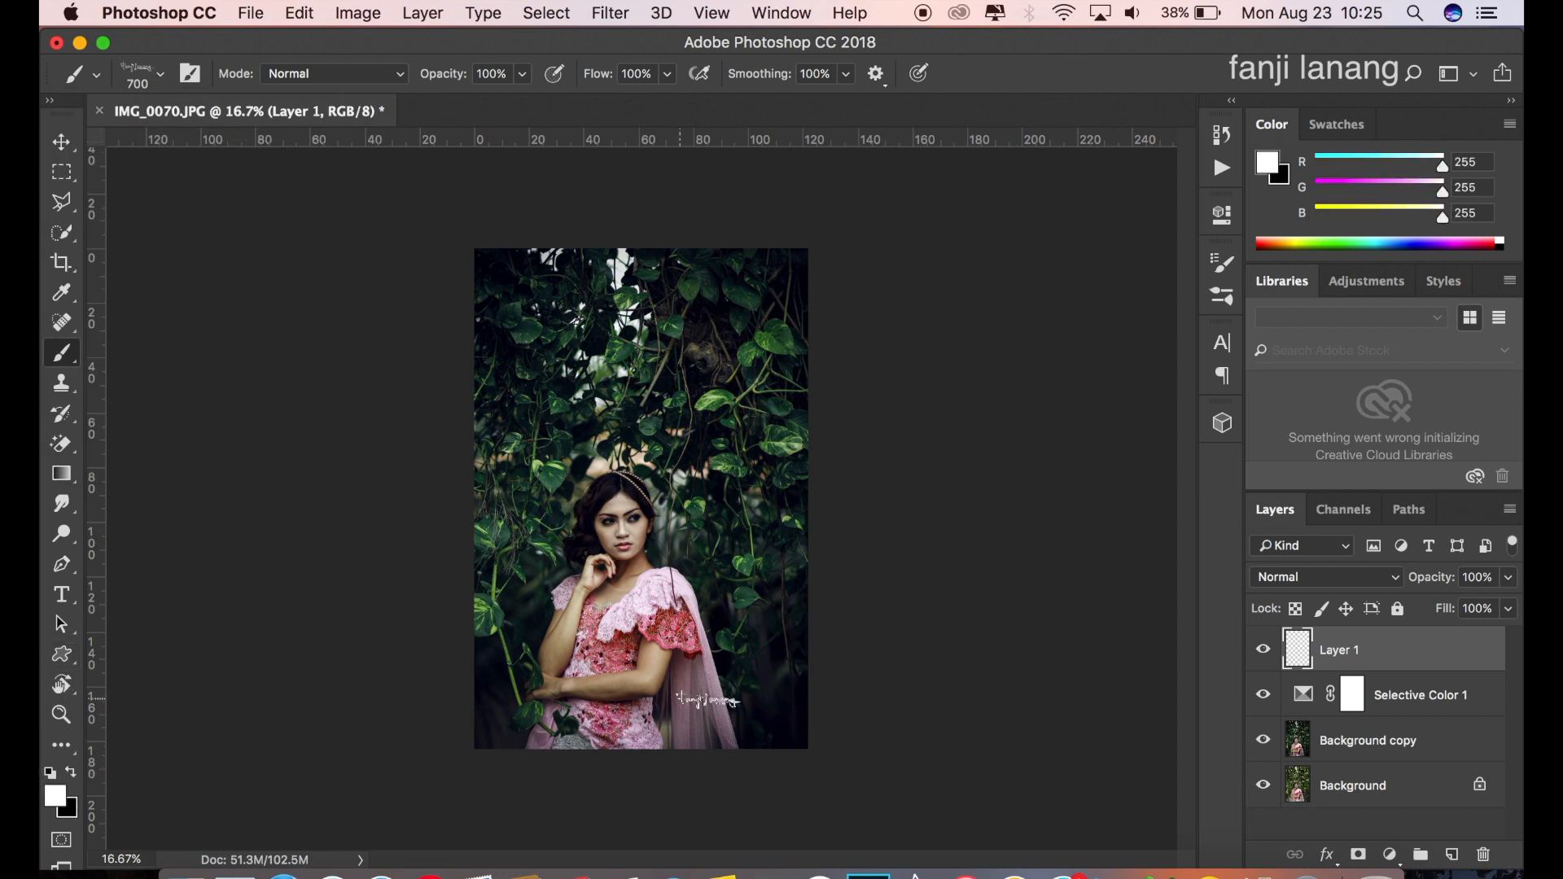
pyautogui.click(768, 729)
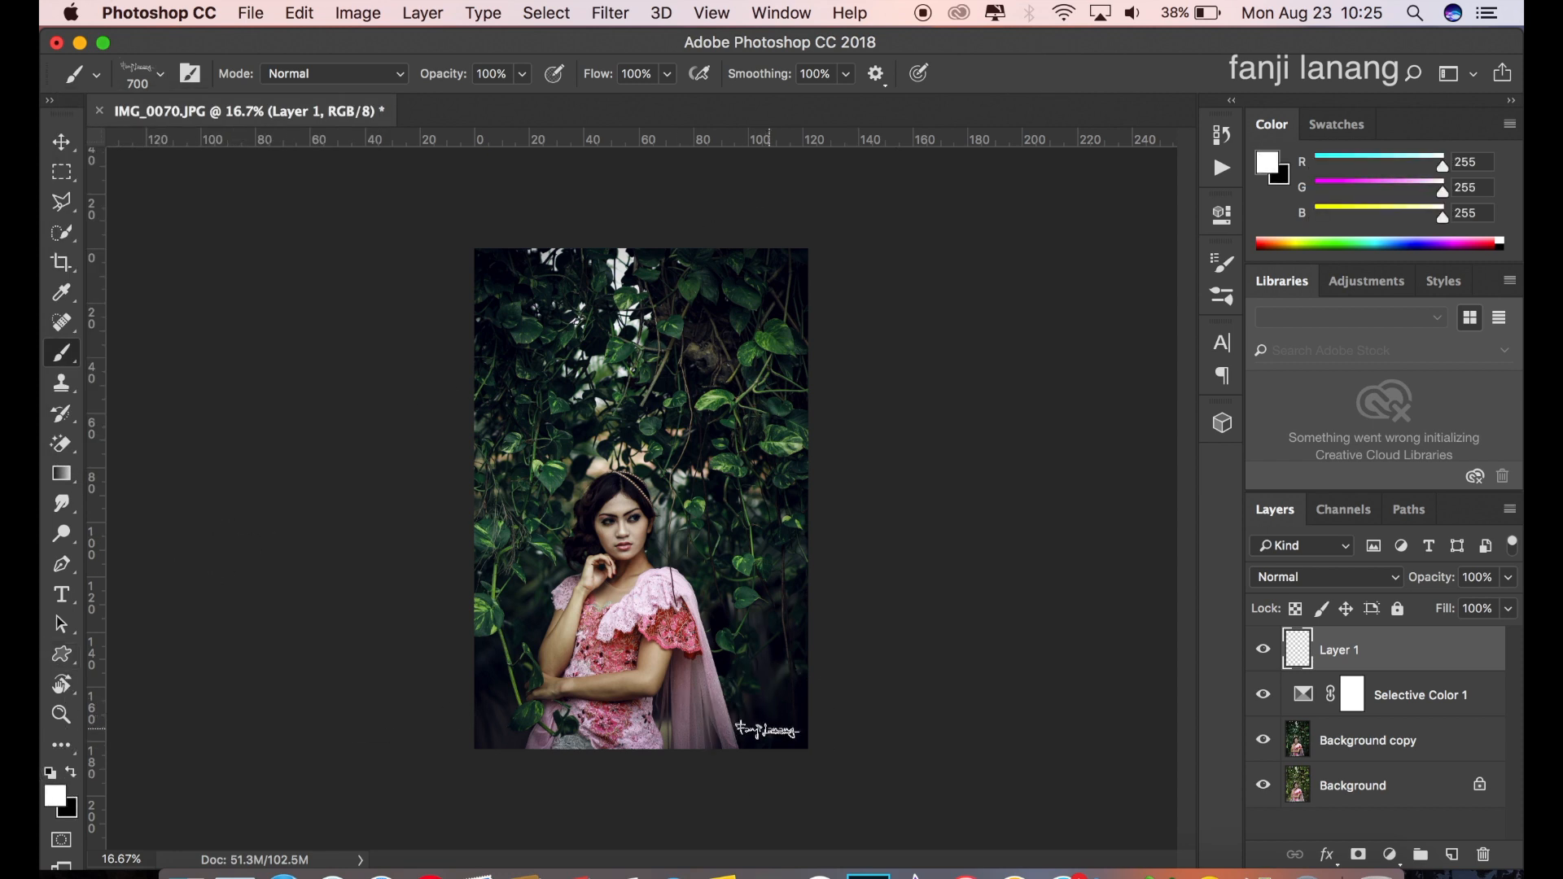